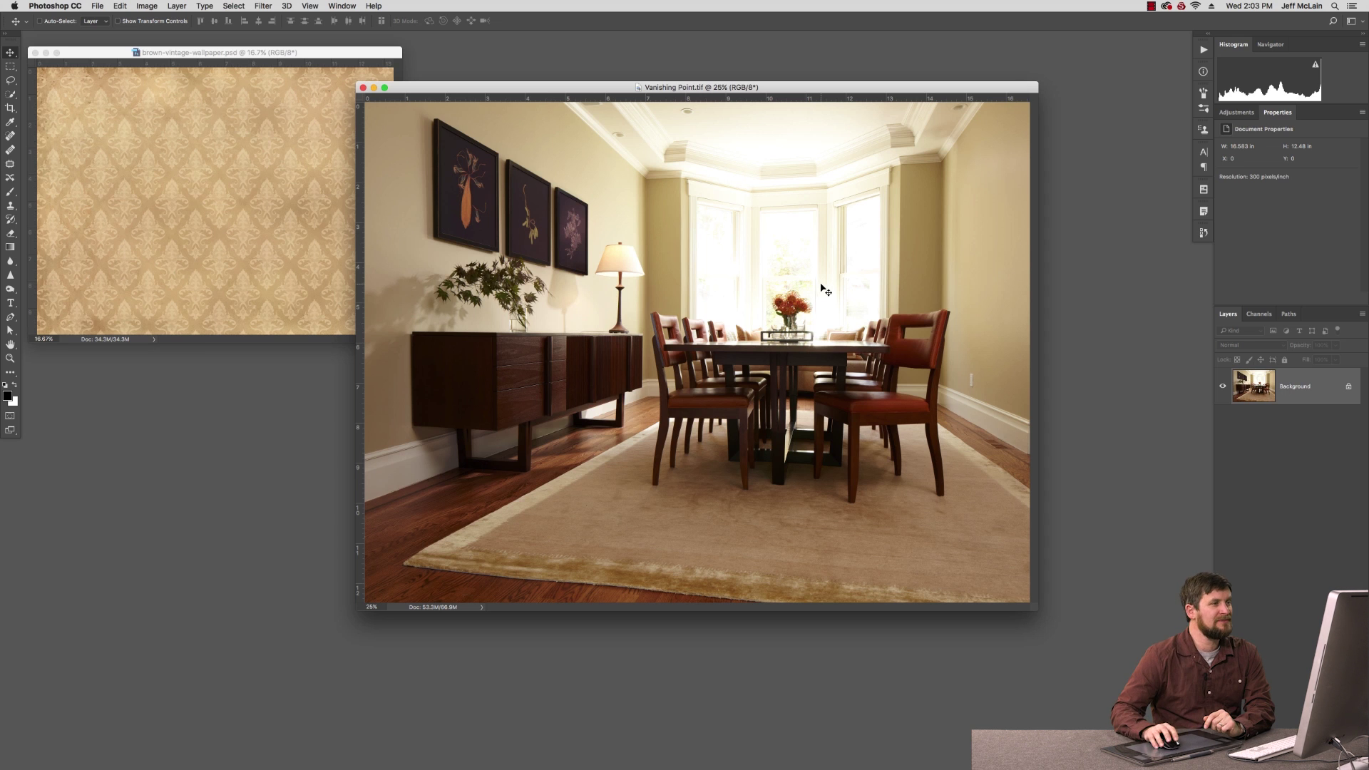
# - Preview the wall left copy and wall right channel masks, then return to the RGB composite
pyautogui.click(1258, 314)
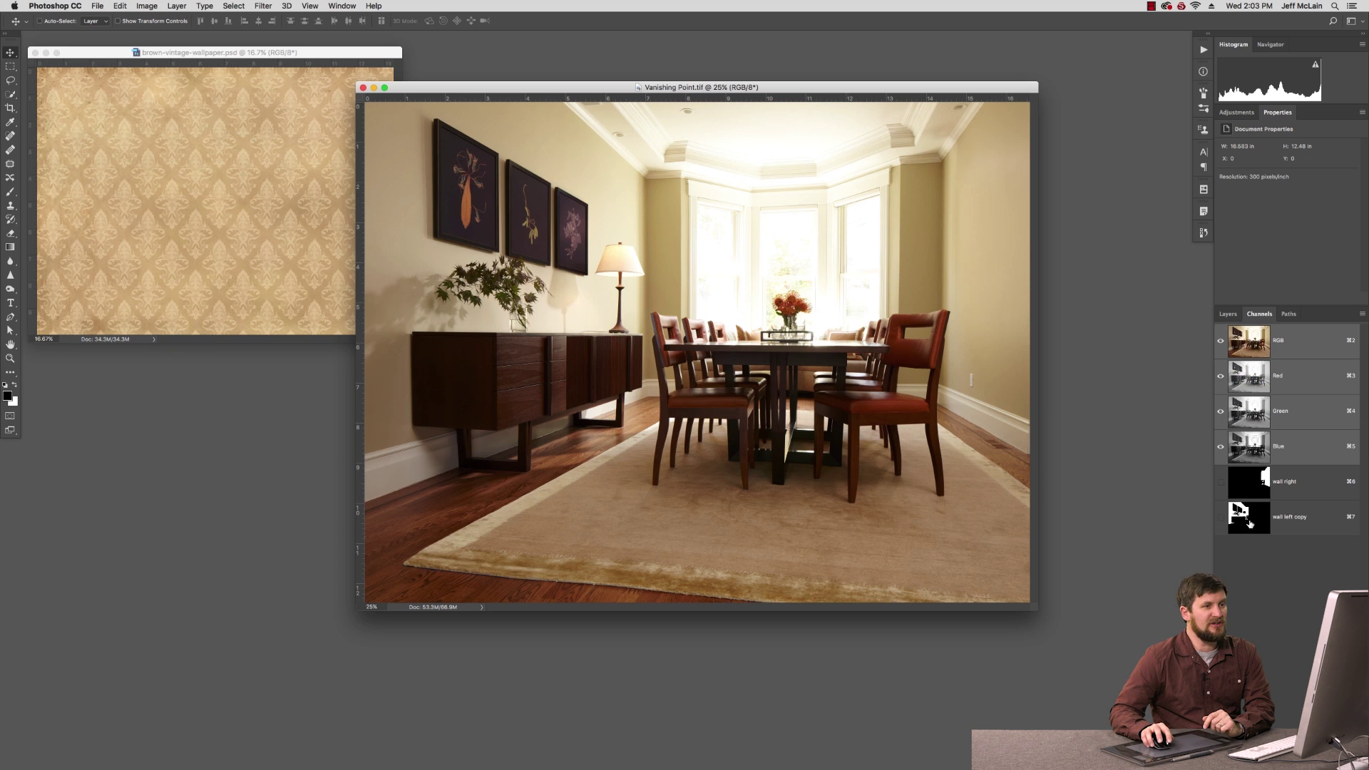
pyautogui.click(1251, 522)
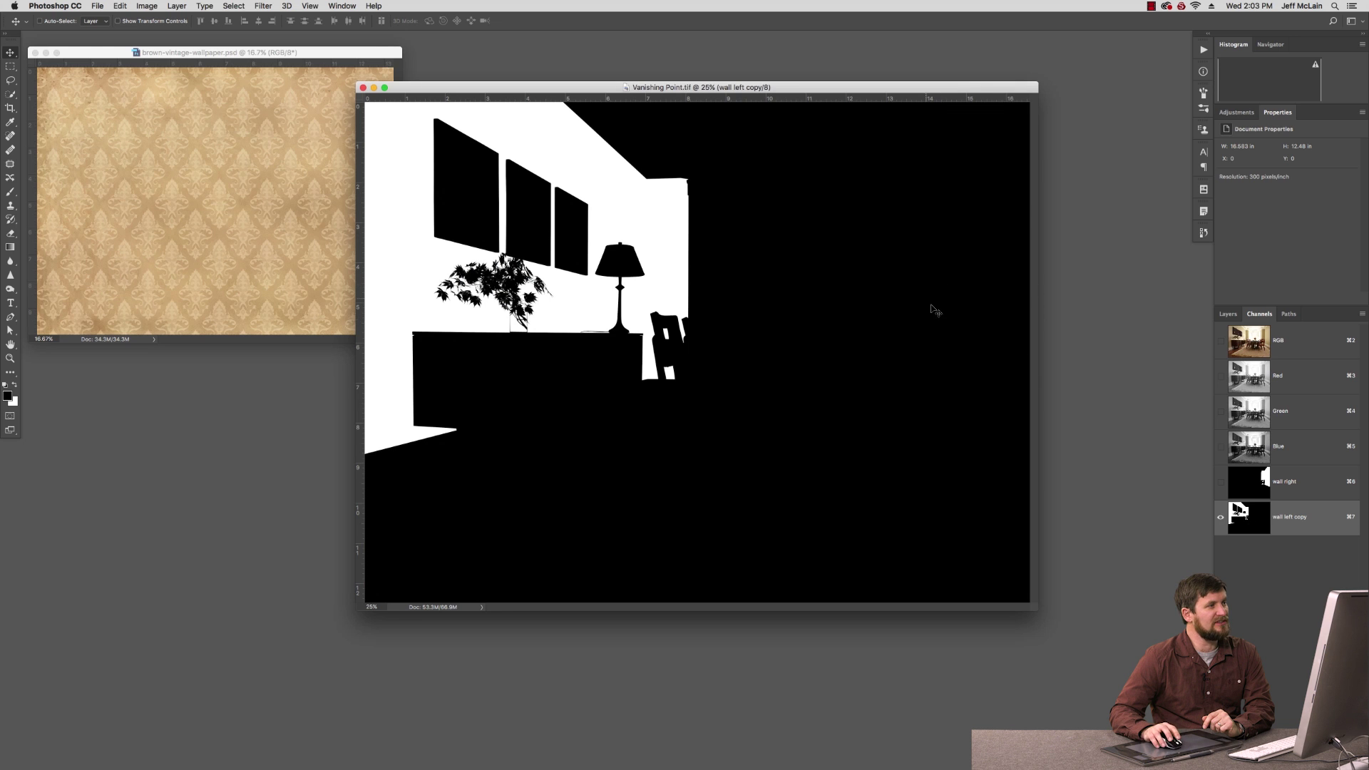
pyautogui.click(1242, 484)
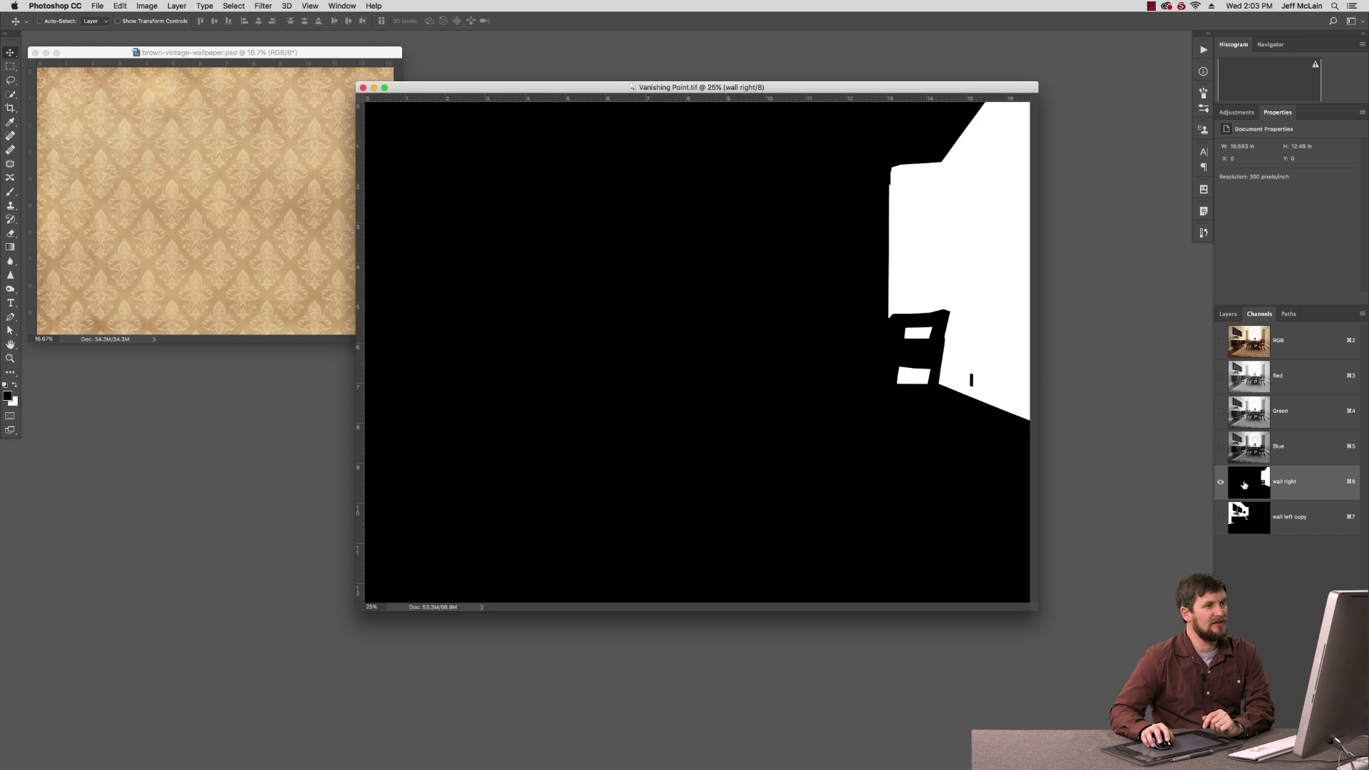
pyautogui.click(1289, 350)
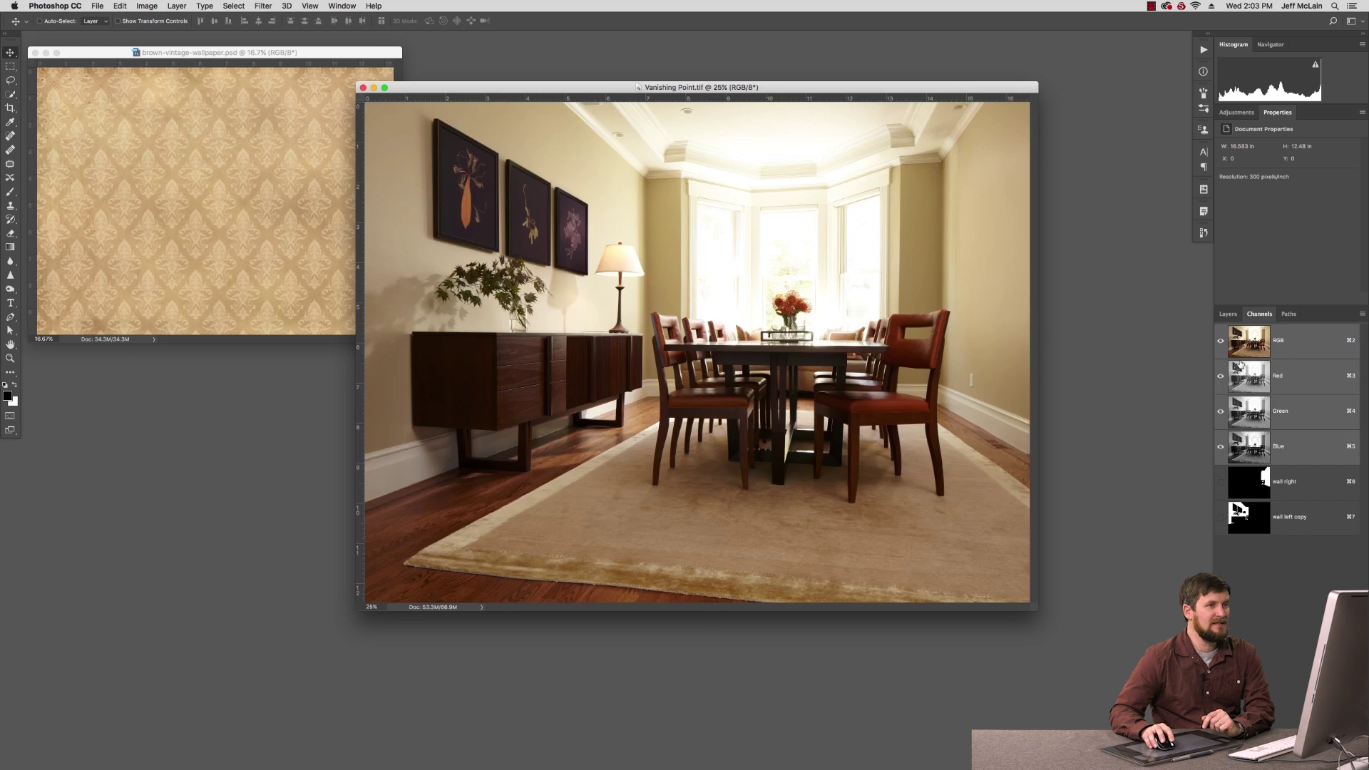
# - Add a new empty layer named 'wall left' to the room photo
pyautogui.click(1228, 314)
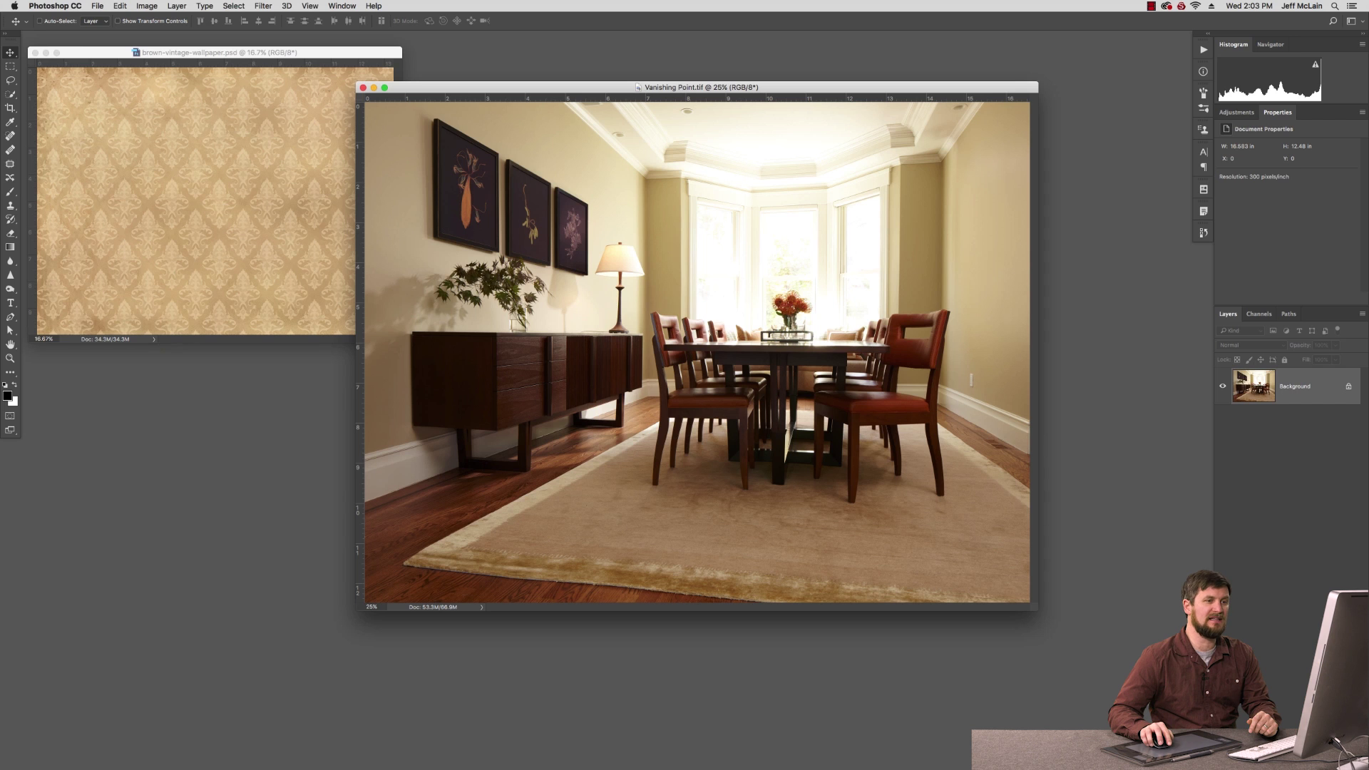
pyautogui.press('super+alt+shift+n')
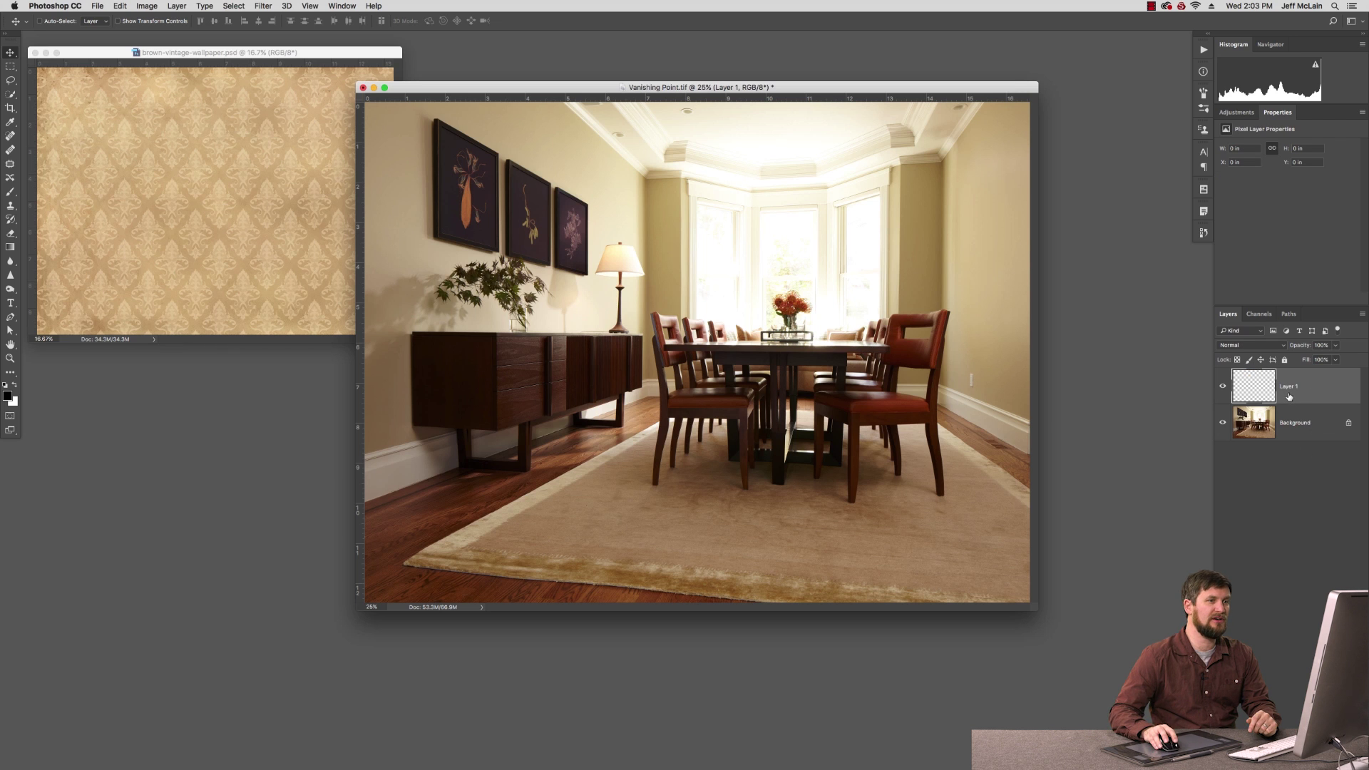
pyautogui.write('wall left')
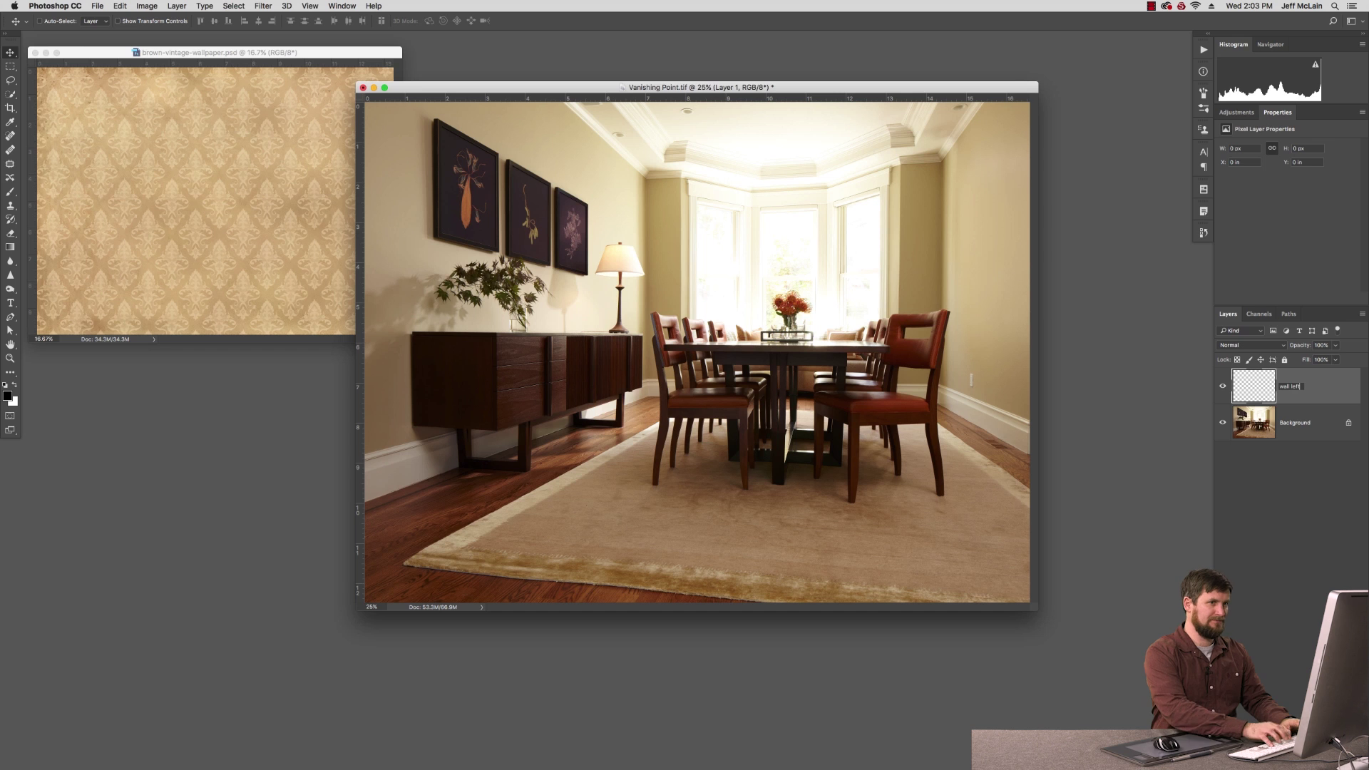
pyautogui.press('Return')
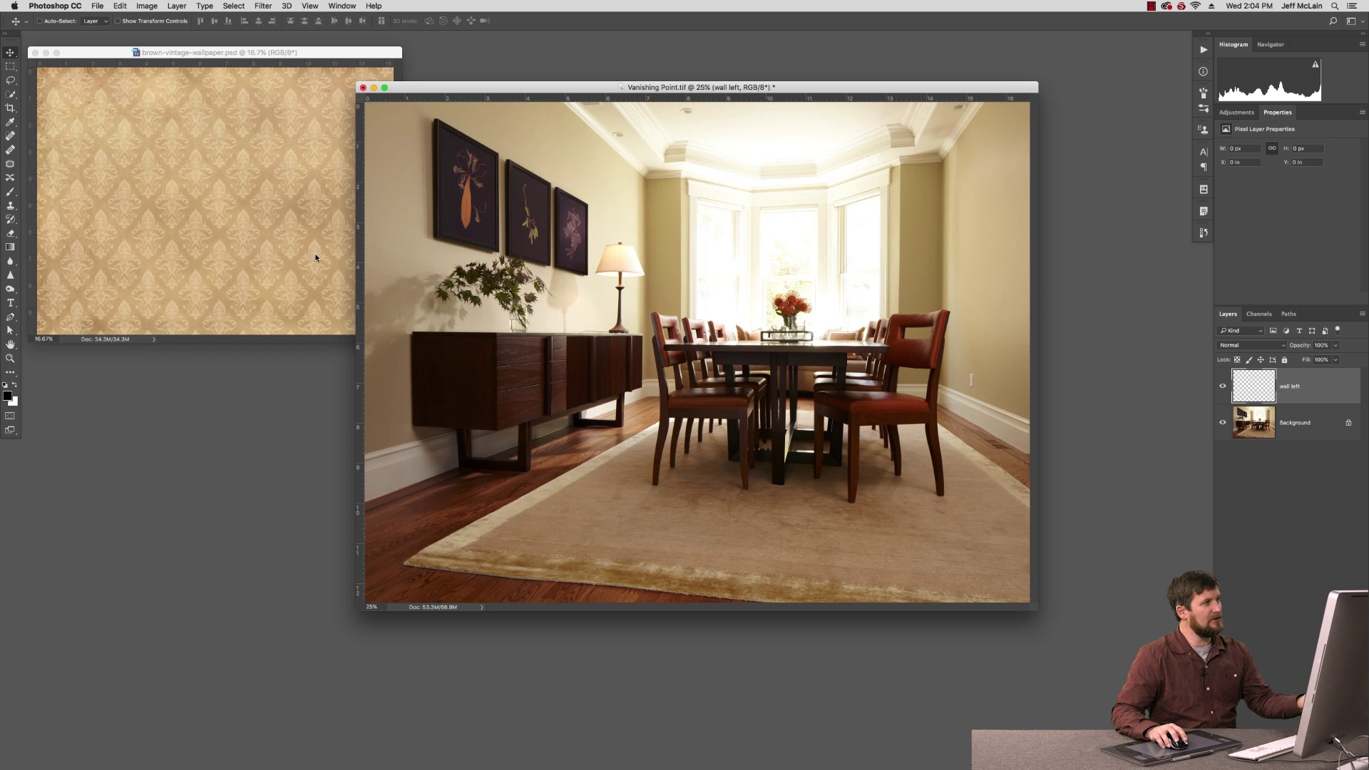
# - Select the entire wallpaper pattern and minimize the wallpaper document window
pyautogui.click(214, 196)
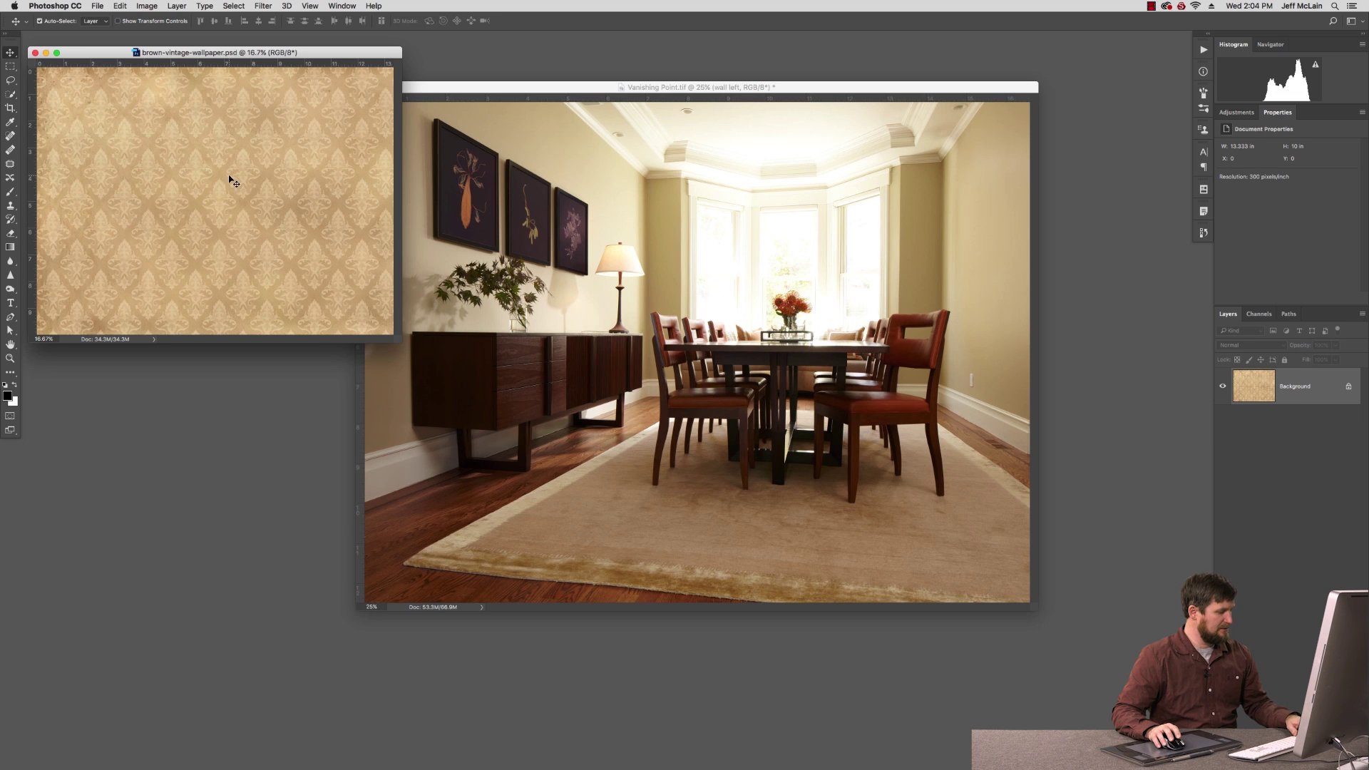
pyautogui.press('super+a')
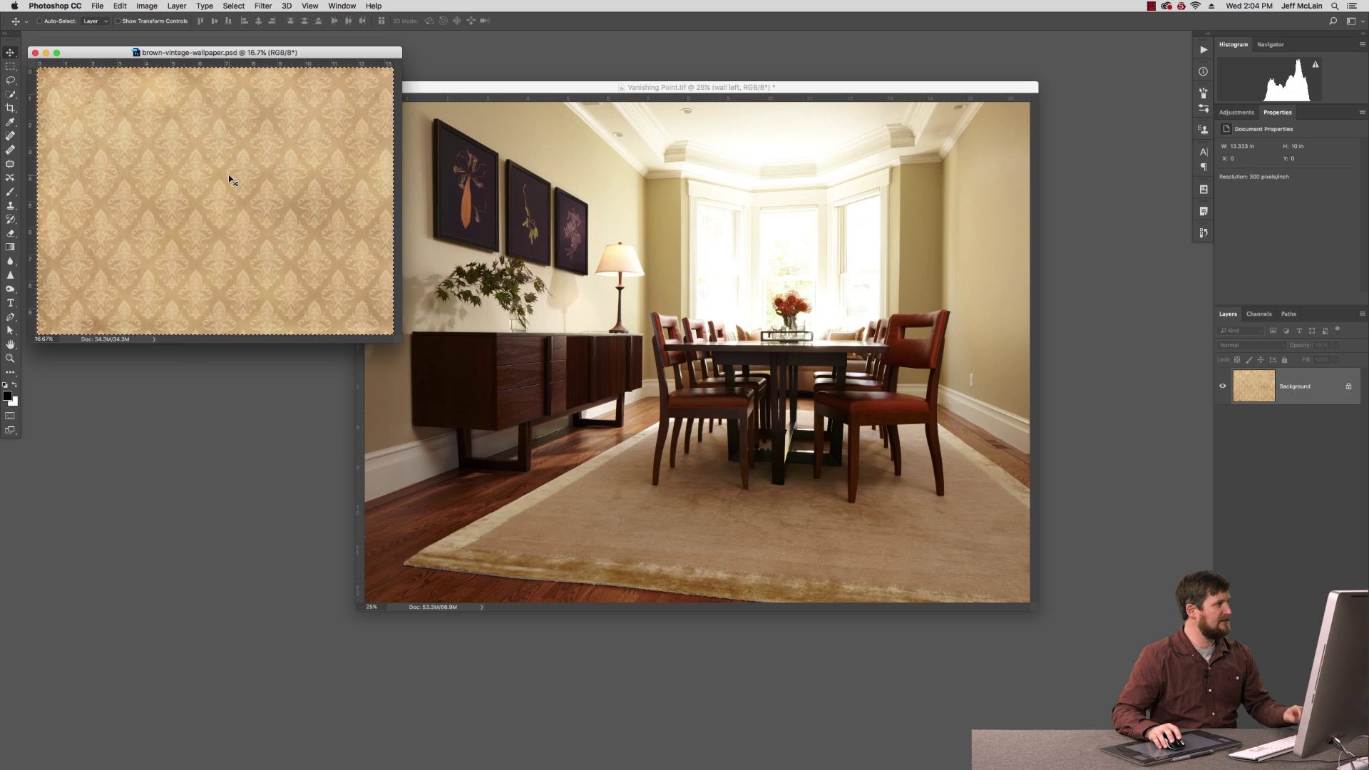
pyautogui.click(45, 53)
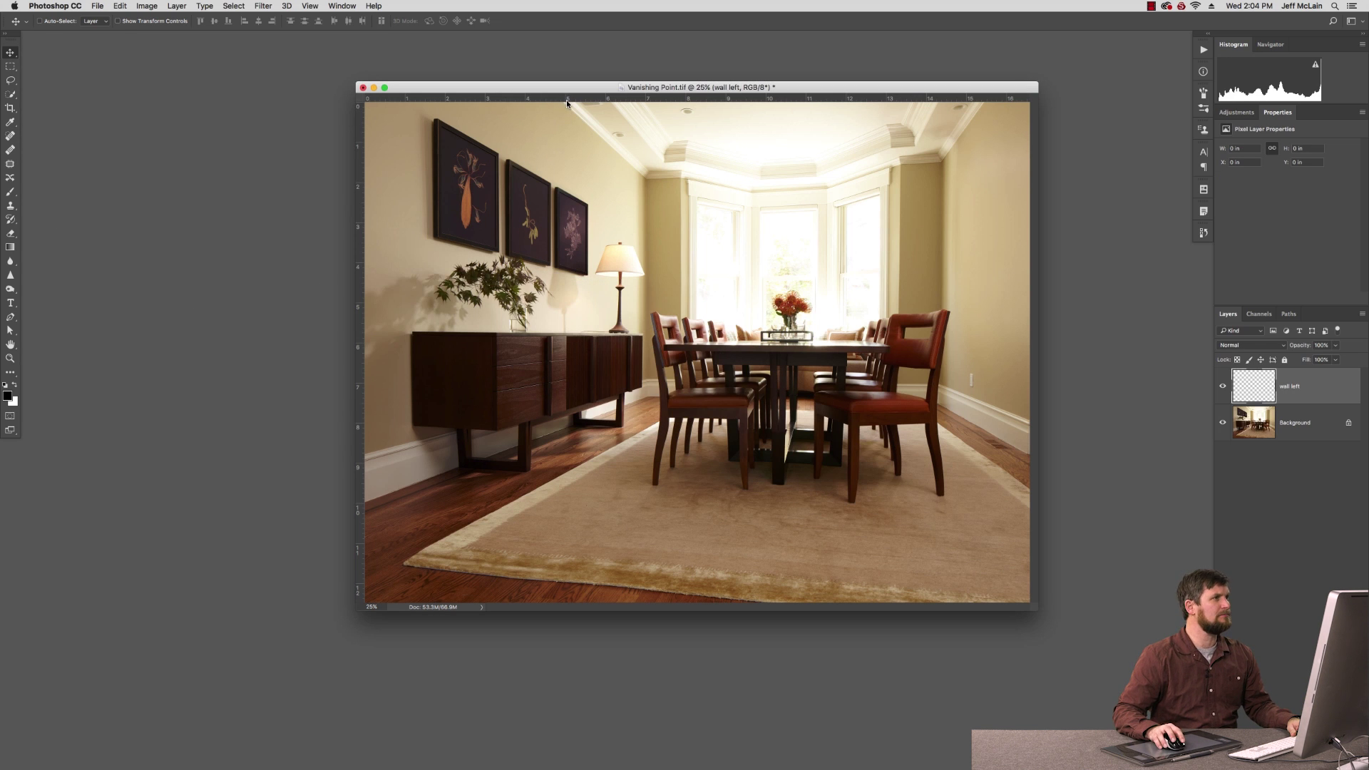
pyautogui.moveTo(574, 90); pyautogui.dragTo(487, 80)
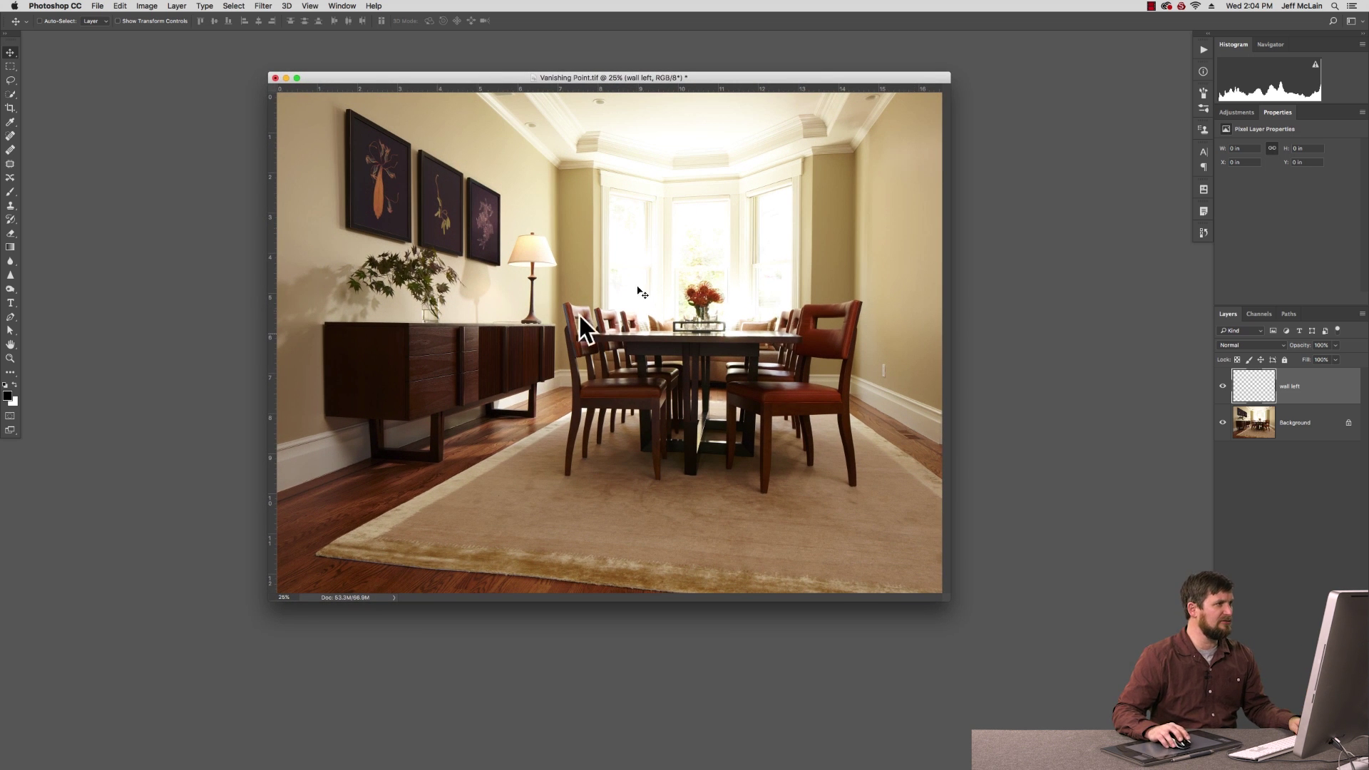
# - Load the wall left copy channel as a selection and launch Filter > Vanishing Point
pyautogui.click(1258, 315)
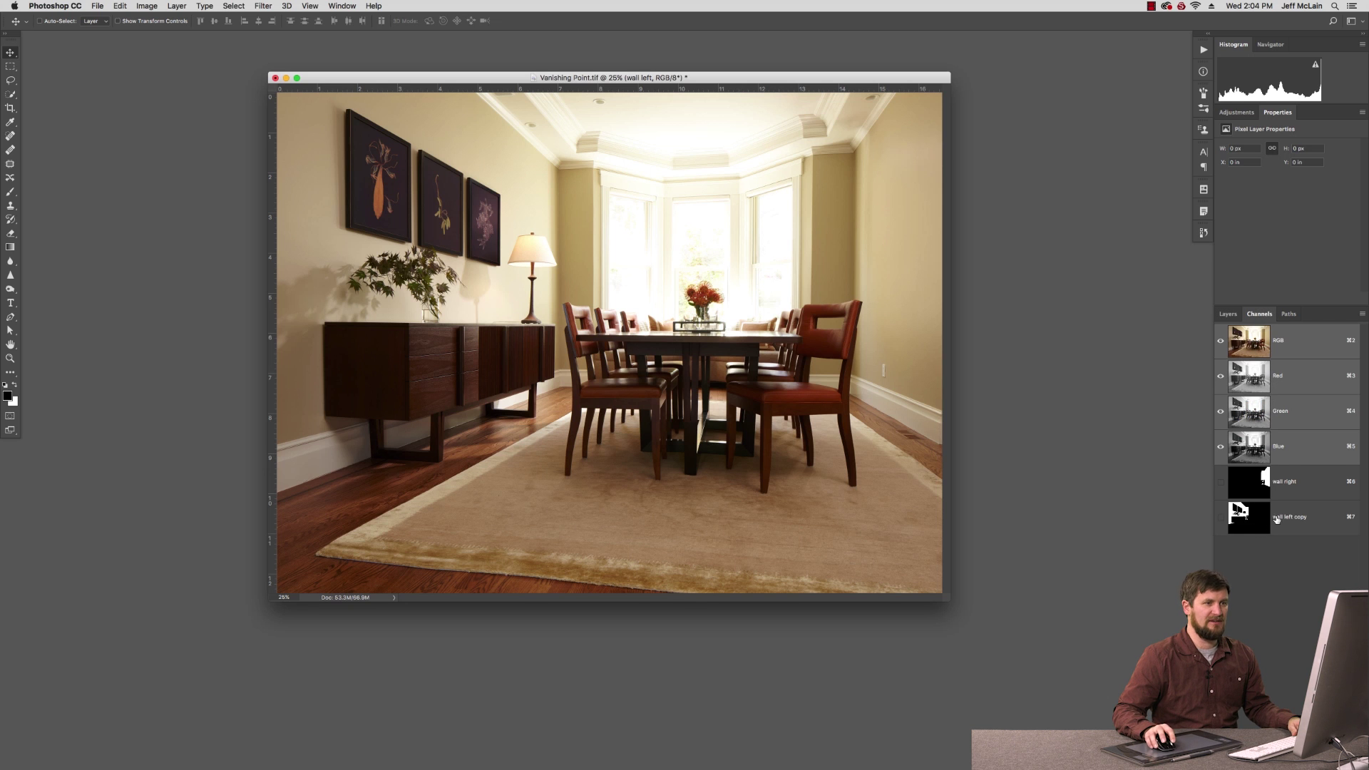
pyautogui.keyDown('super'); pyautogui.click(1255, 524); pyautogui.keyUp('super')
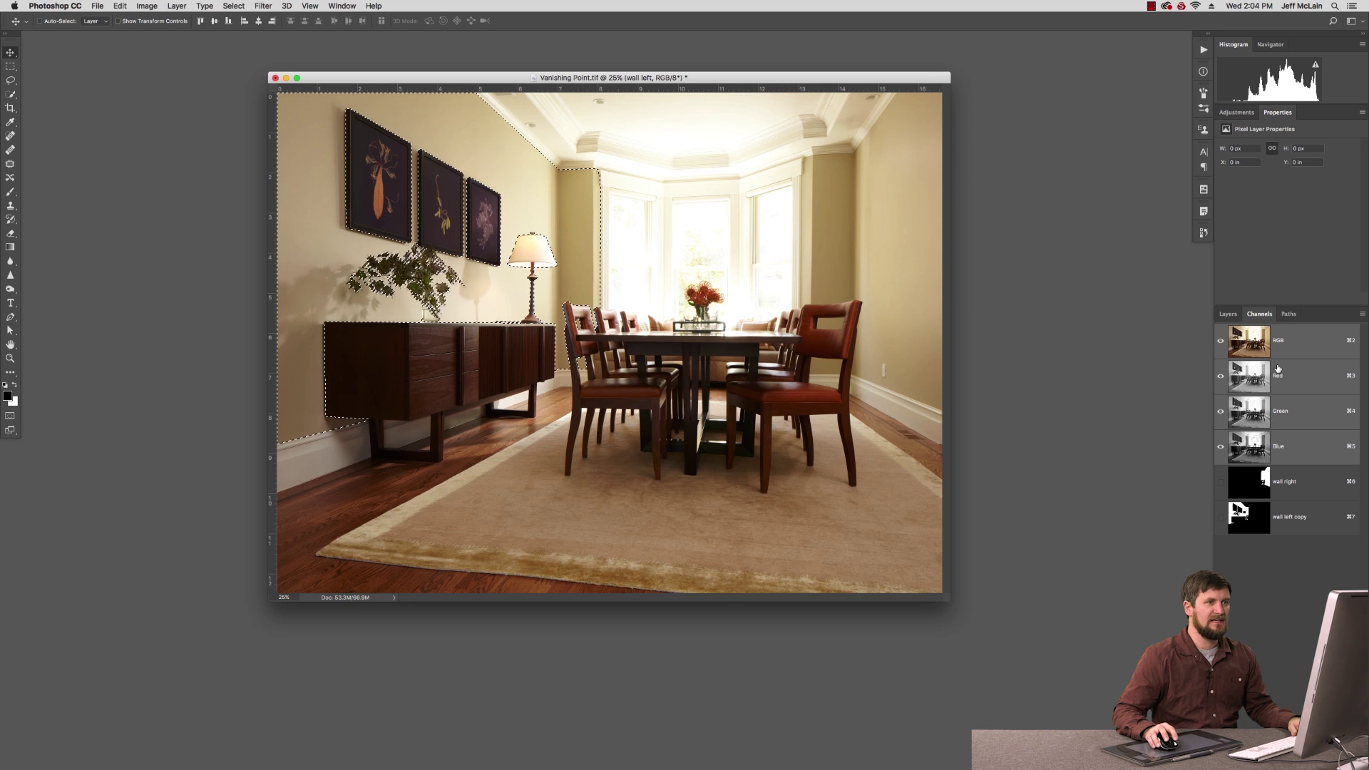
pyautogui.press('F7')
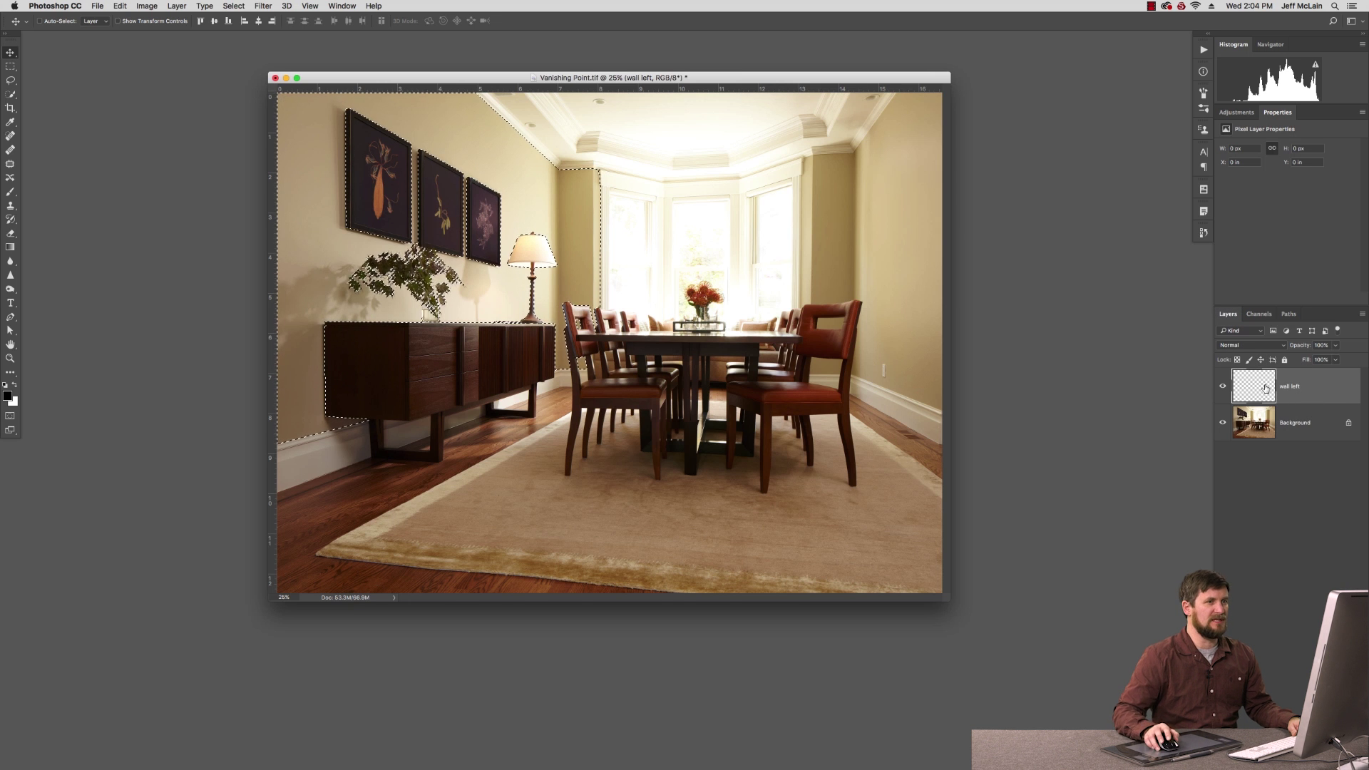
pyautogui.click(263, 6)
pyautogui.click(298, 103)
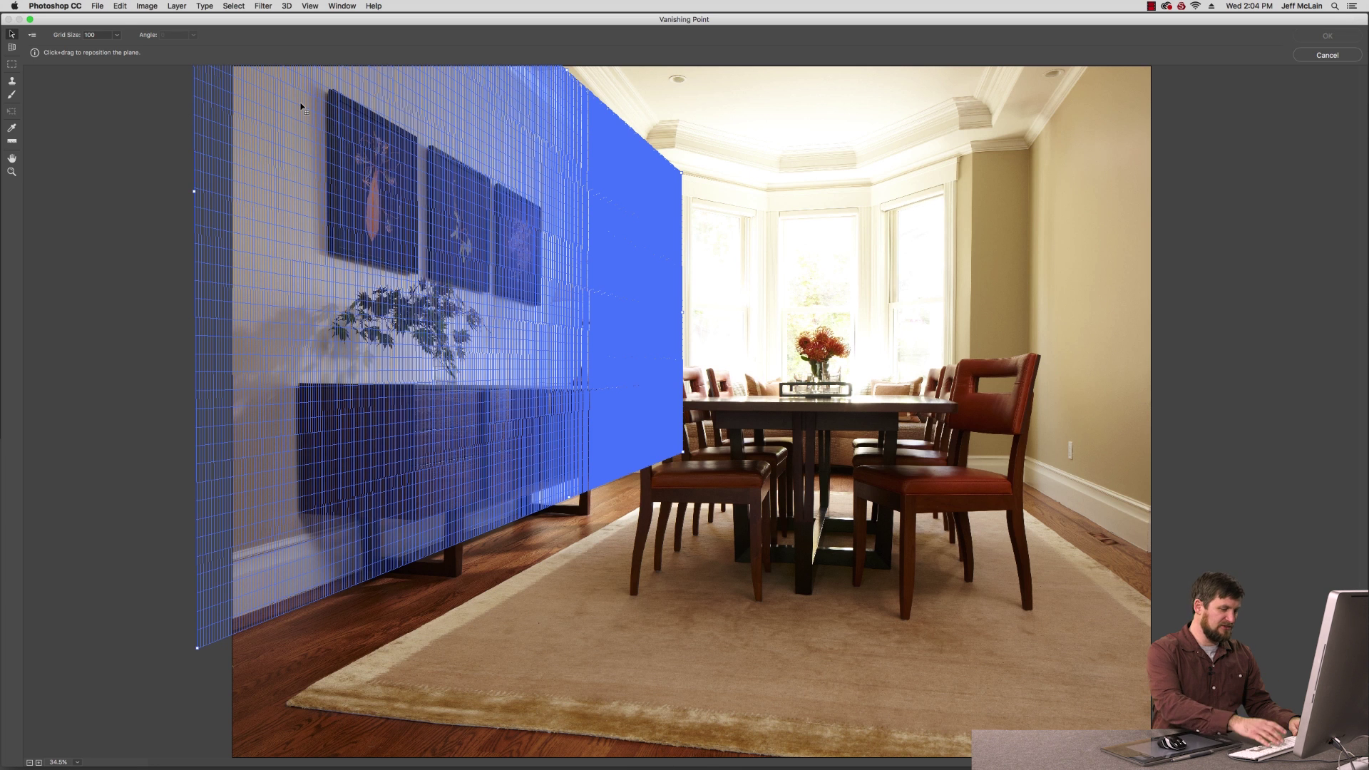
# - Delete the old plane and draw a four-corner left-wall plane extending above the photo
pyautogui.press('BackSpace')
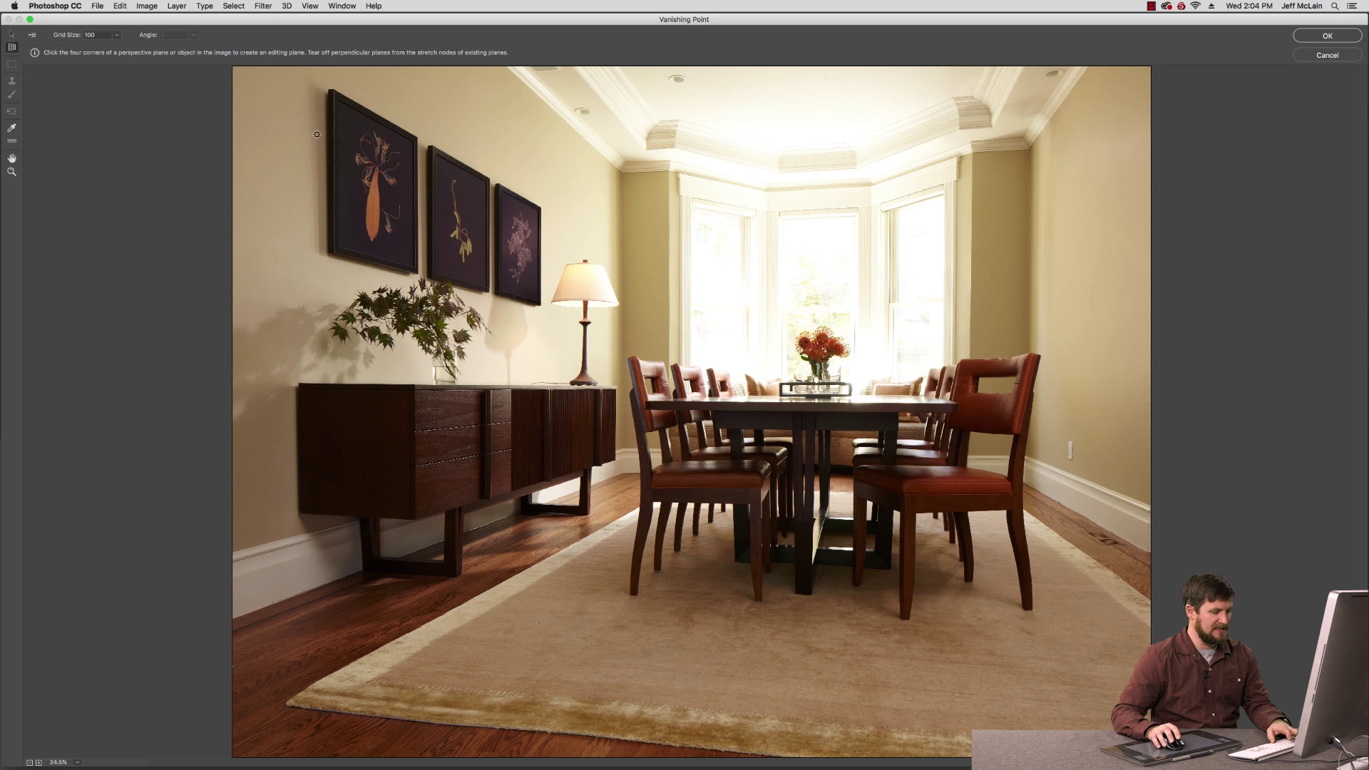
pyautogui.scroll(-1, 317, 134)
pyautogui.scroll(-3, 316, 134)
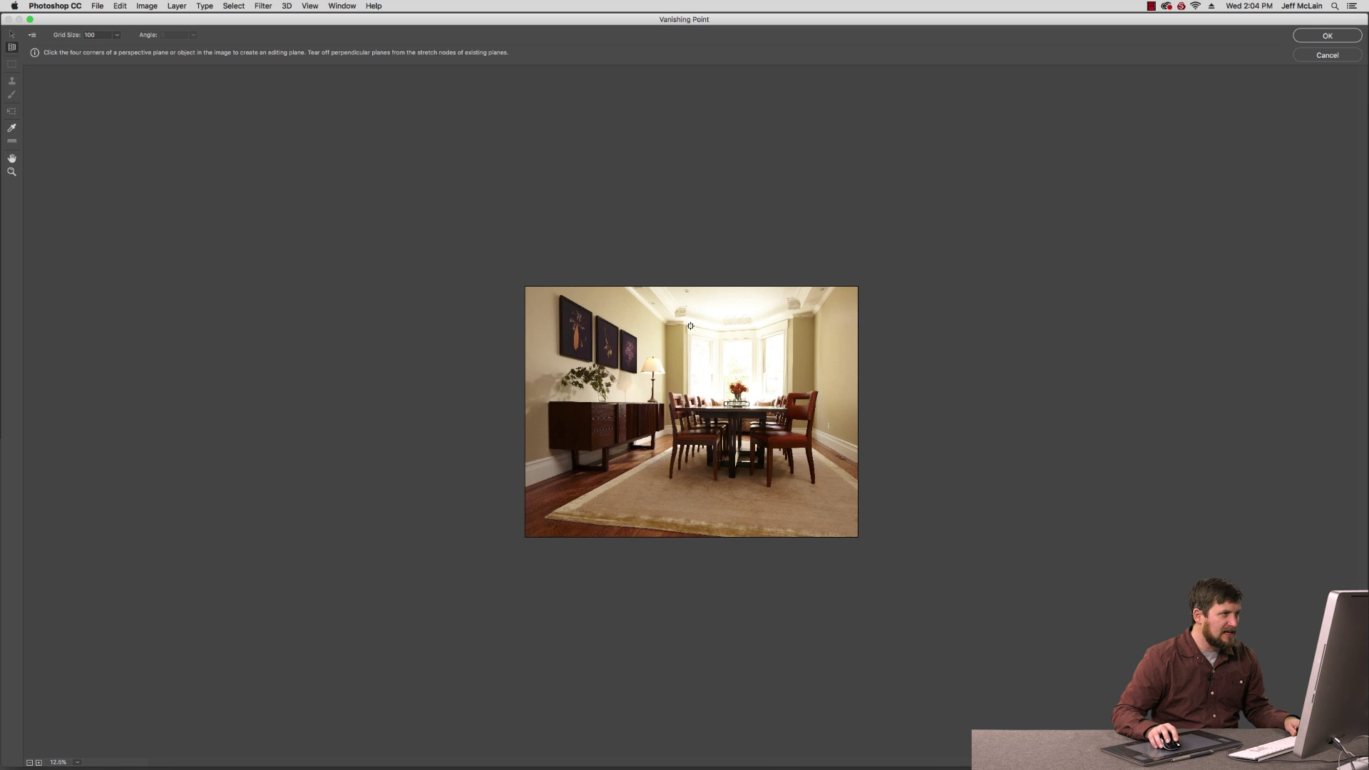
pyautogui.click(690, 325)
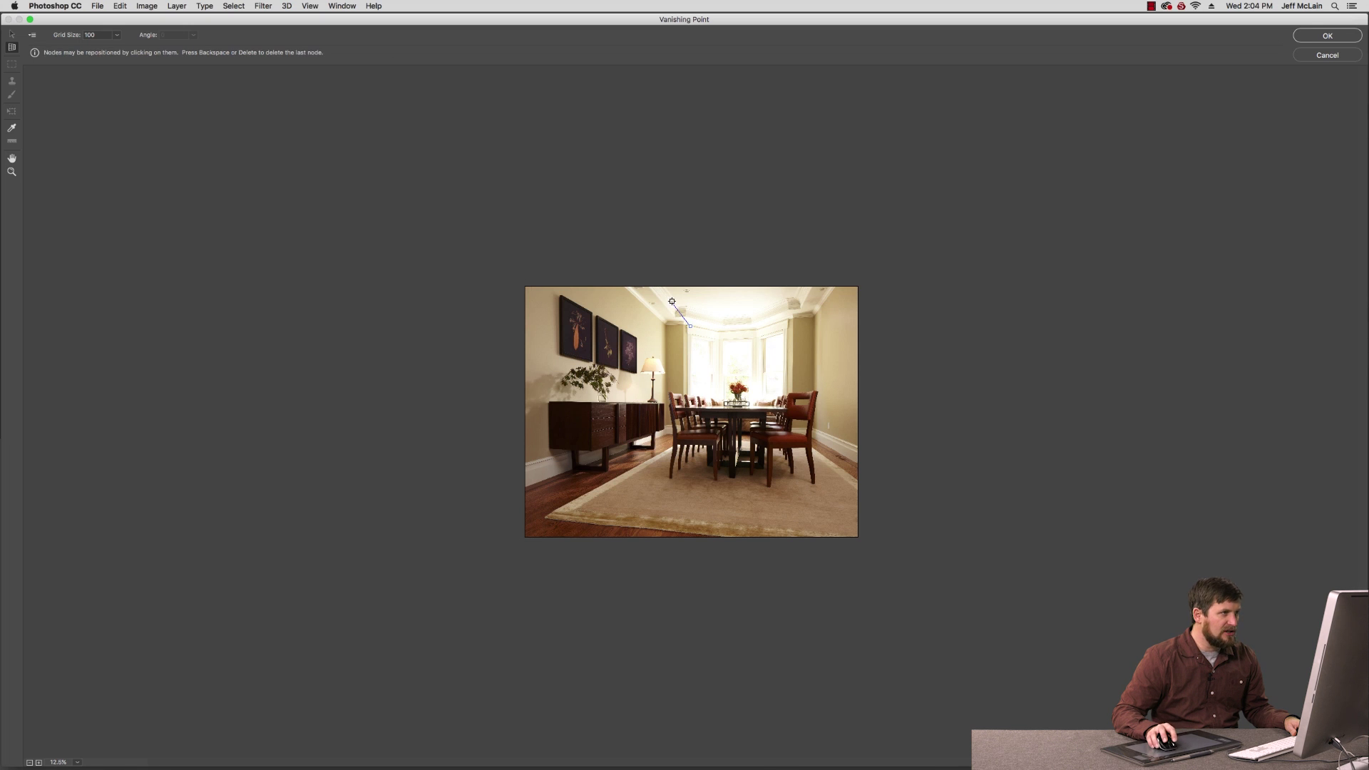
pyautogui.click(506, 97)
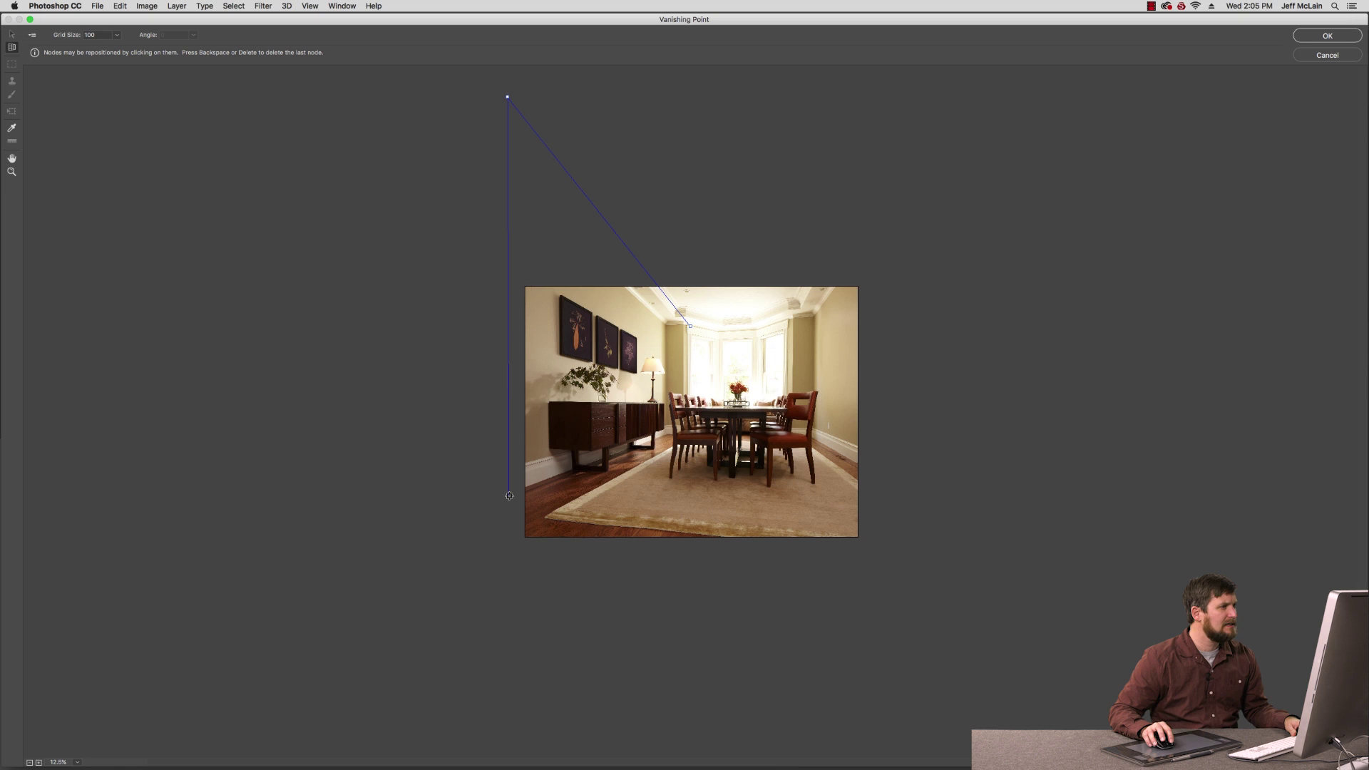
pyautogui.click(509, 495)
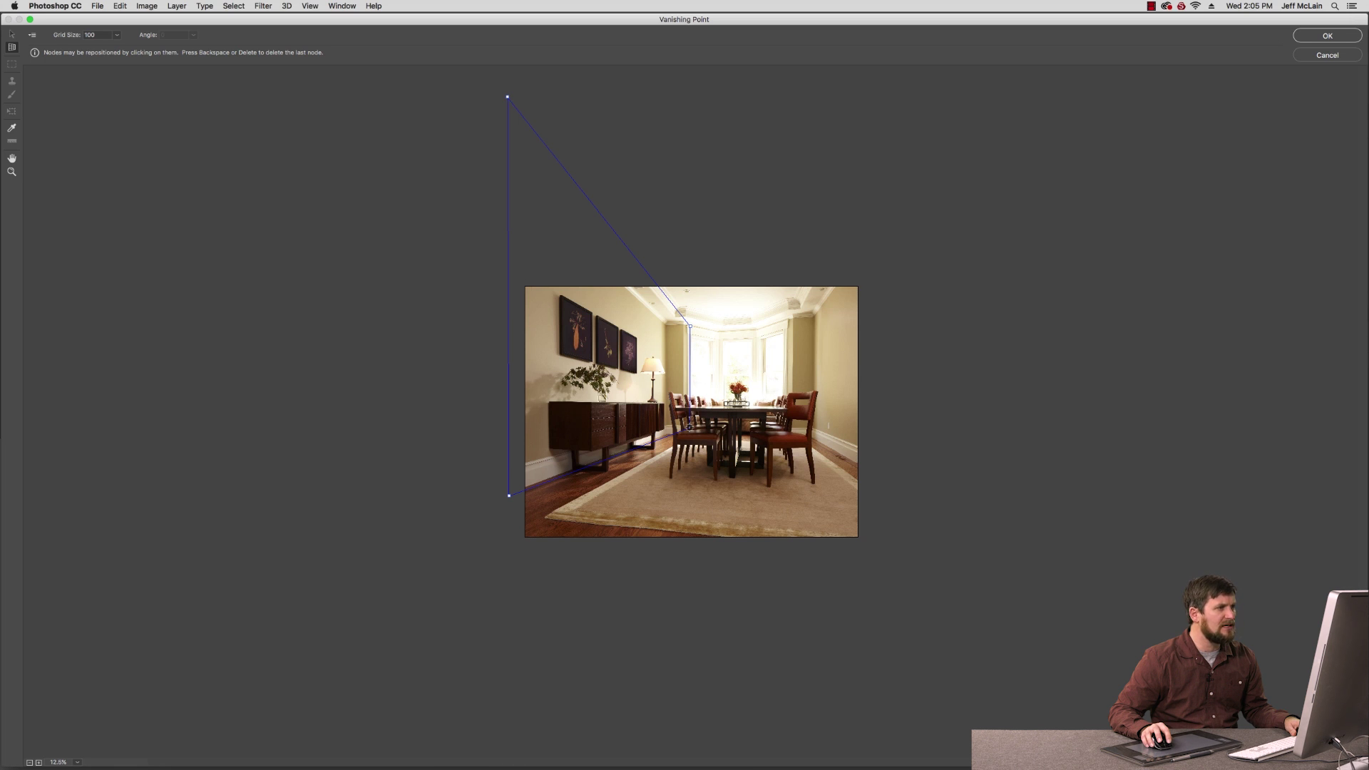
pyautogui.click(689, 428)
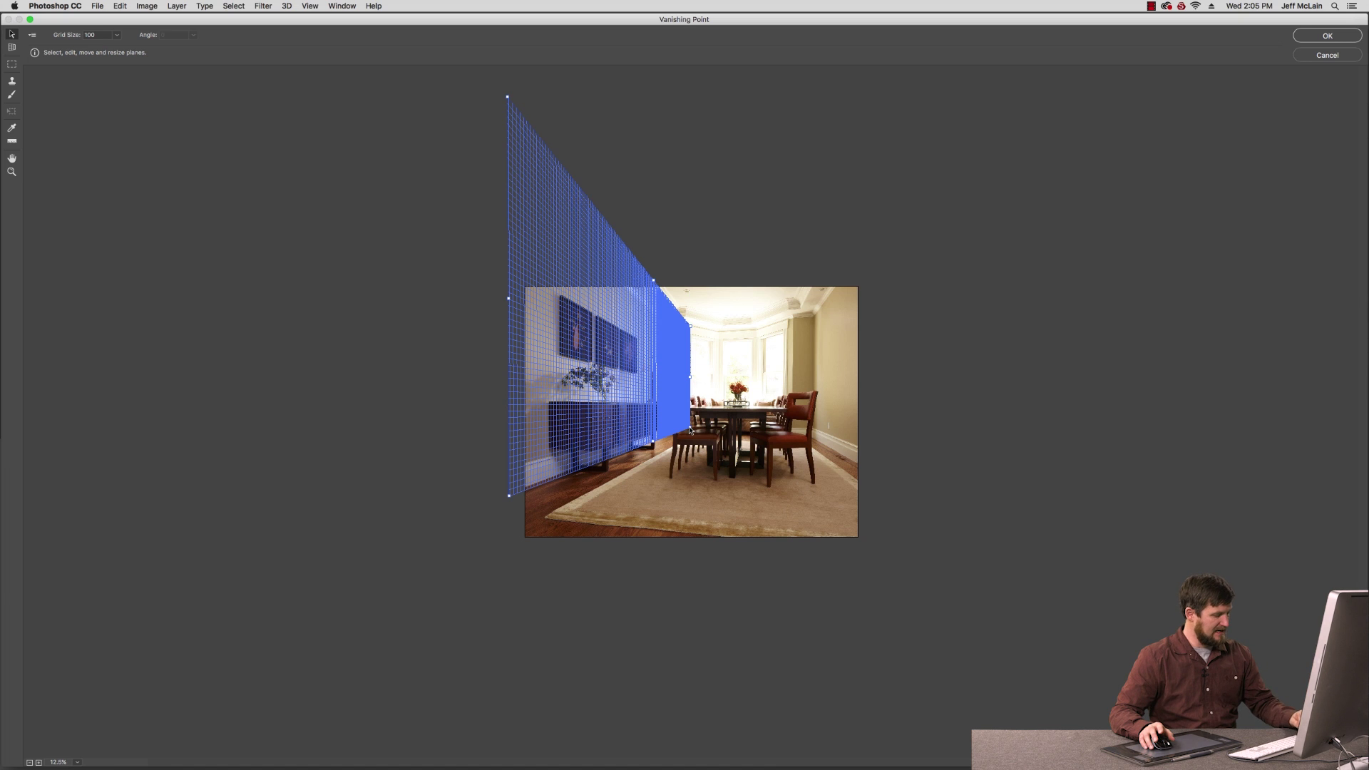
# - Paste the wallpaper into Vanishing Point and scale it down on the left wall
pyautogui.press('alt')
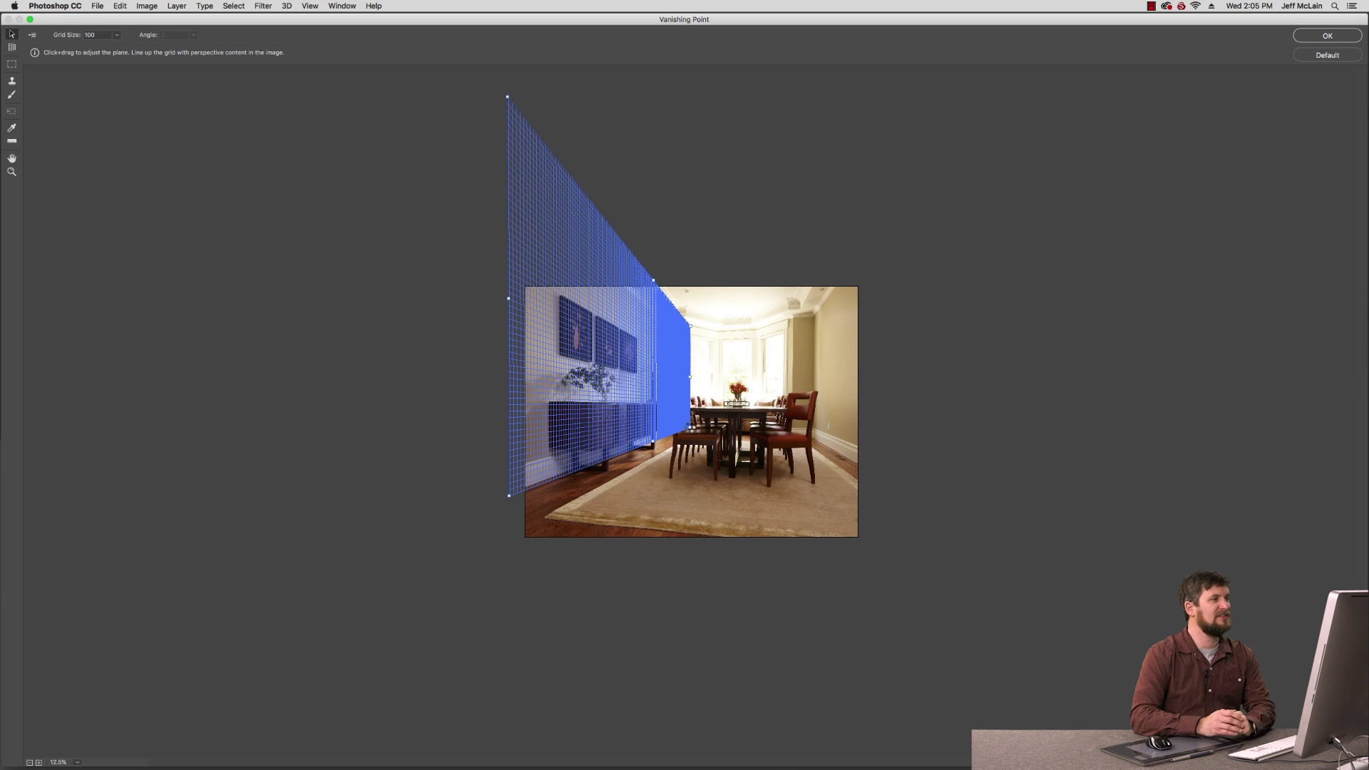
pyautogui.press('super+v')
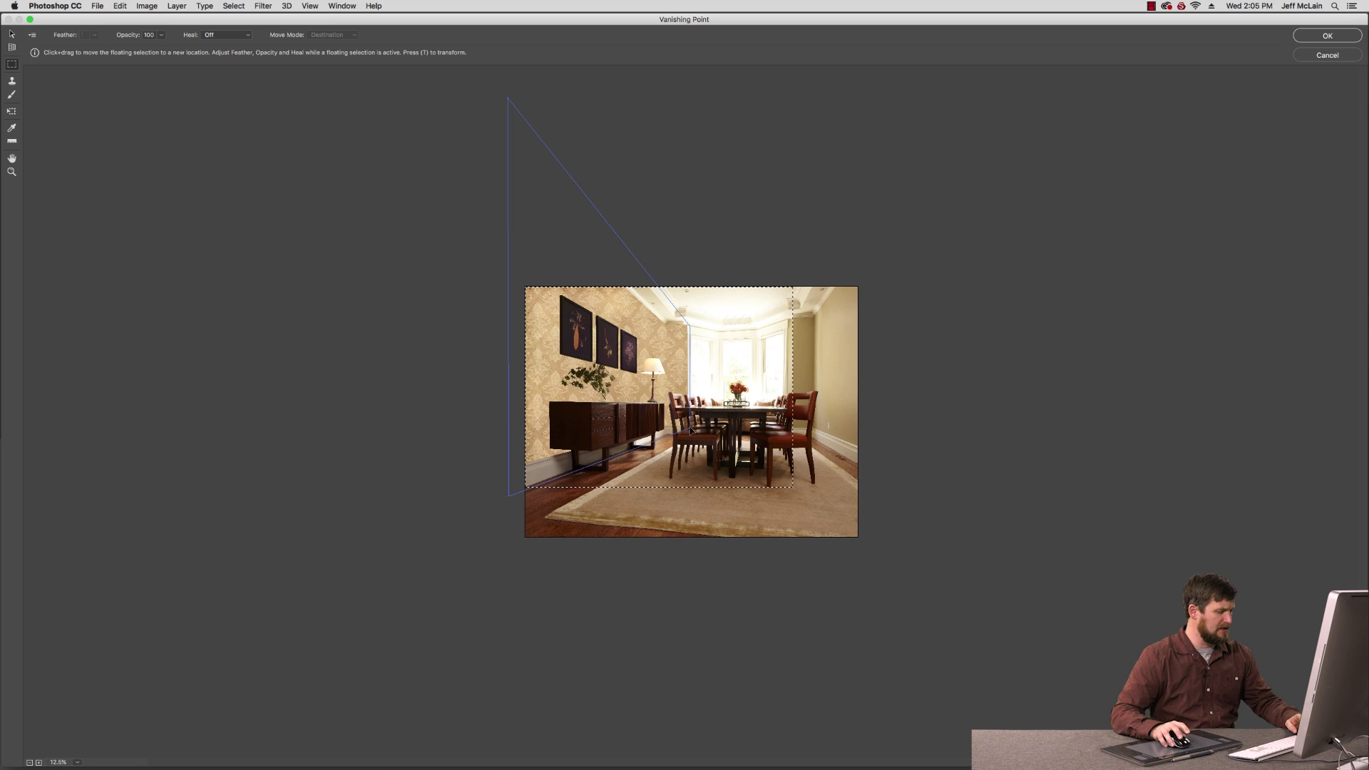
pyautogui.press('t')
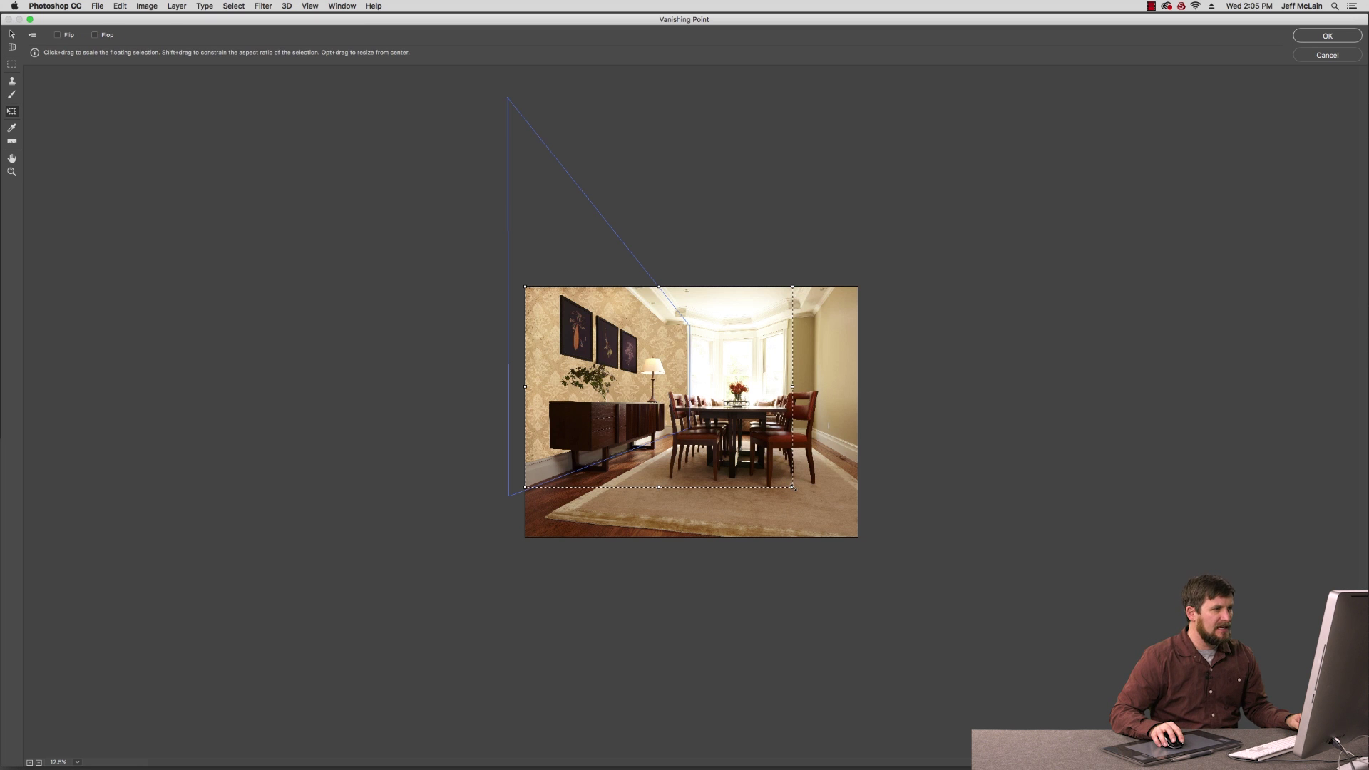
pyautogui.moveTo(792, 487); pyautogui.dragTo(601, 465)
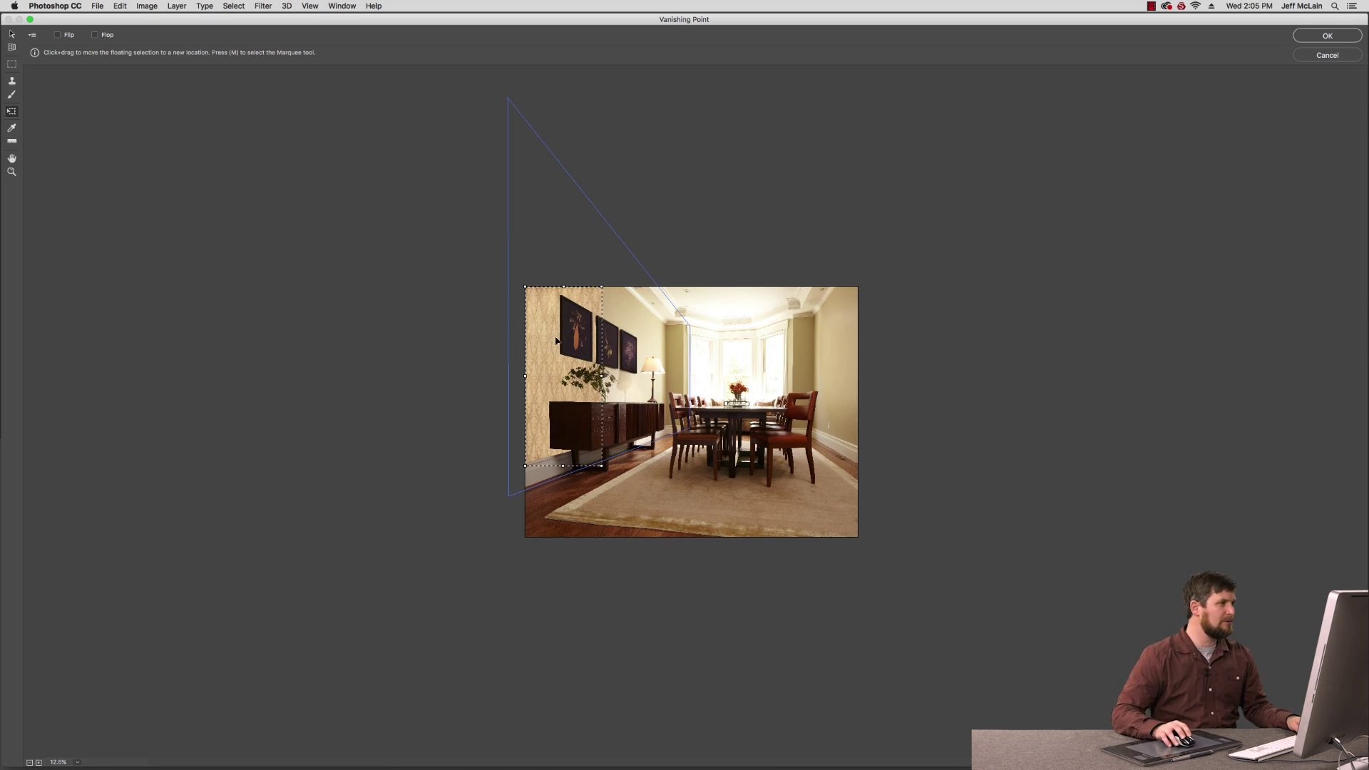
# - Duplicate the wallpaper patch and position it over the pictures and sideboard at 25% zoom
pyautogui.press('alt')
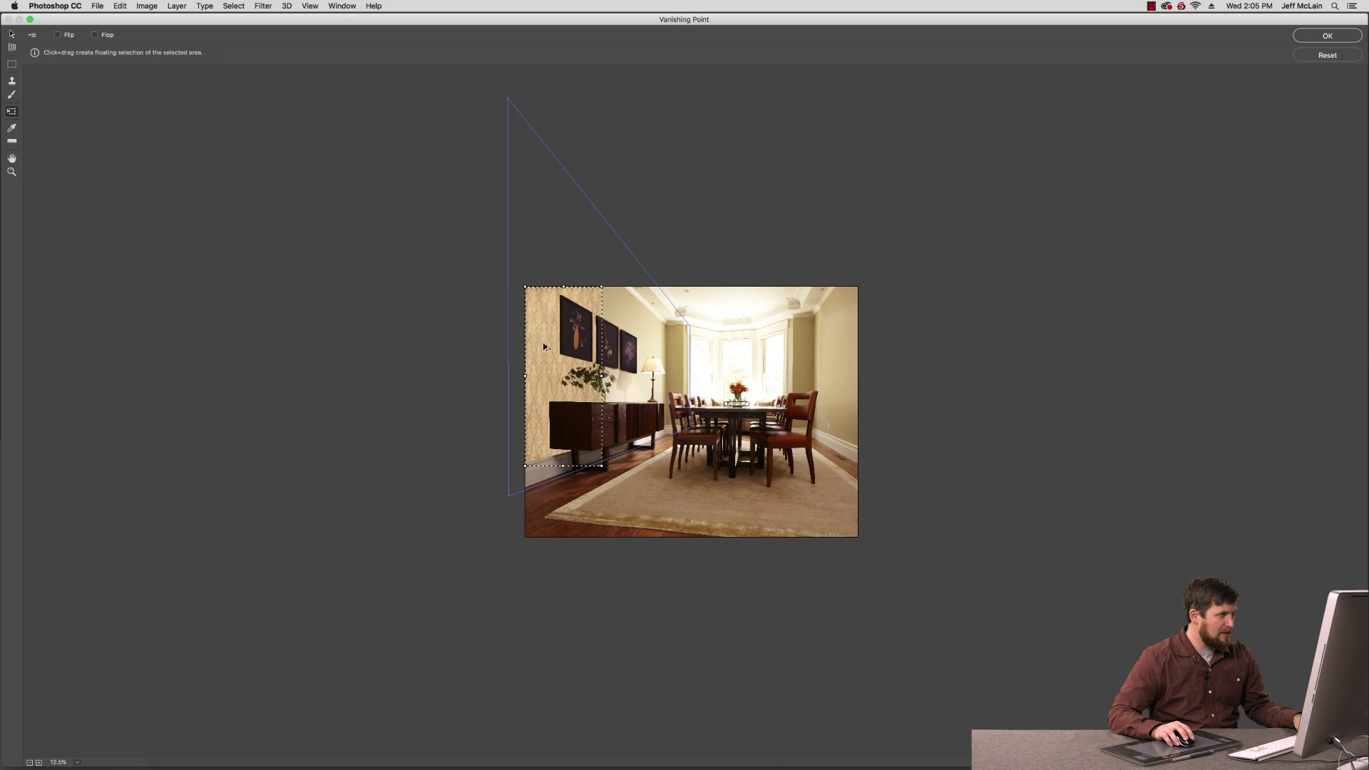
pyautogui.moveTo(544, 353); pyautogui.dragTo(611, 414)
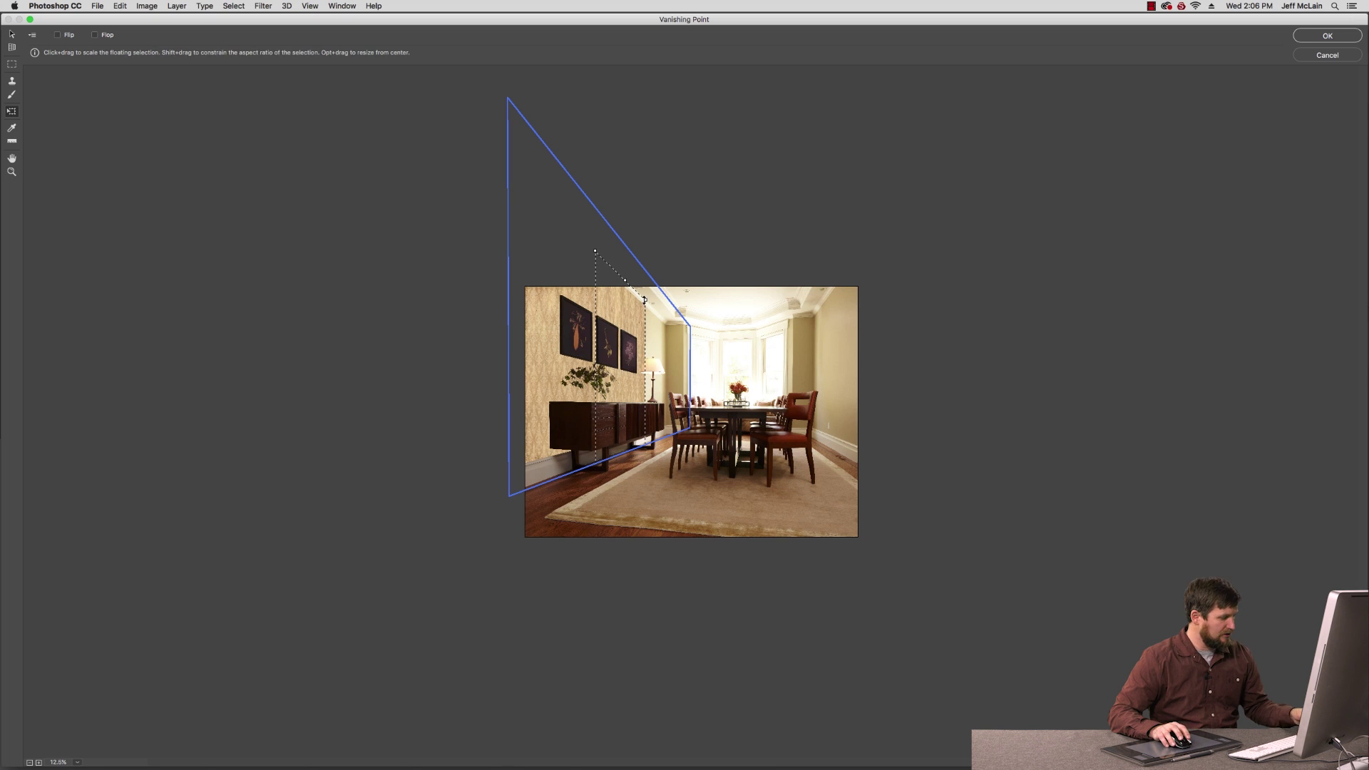
pyautogui.moveTo(646, 299); pyautogui.dragTo(659, 365)
pyautogui.press('super+z')
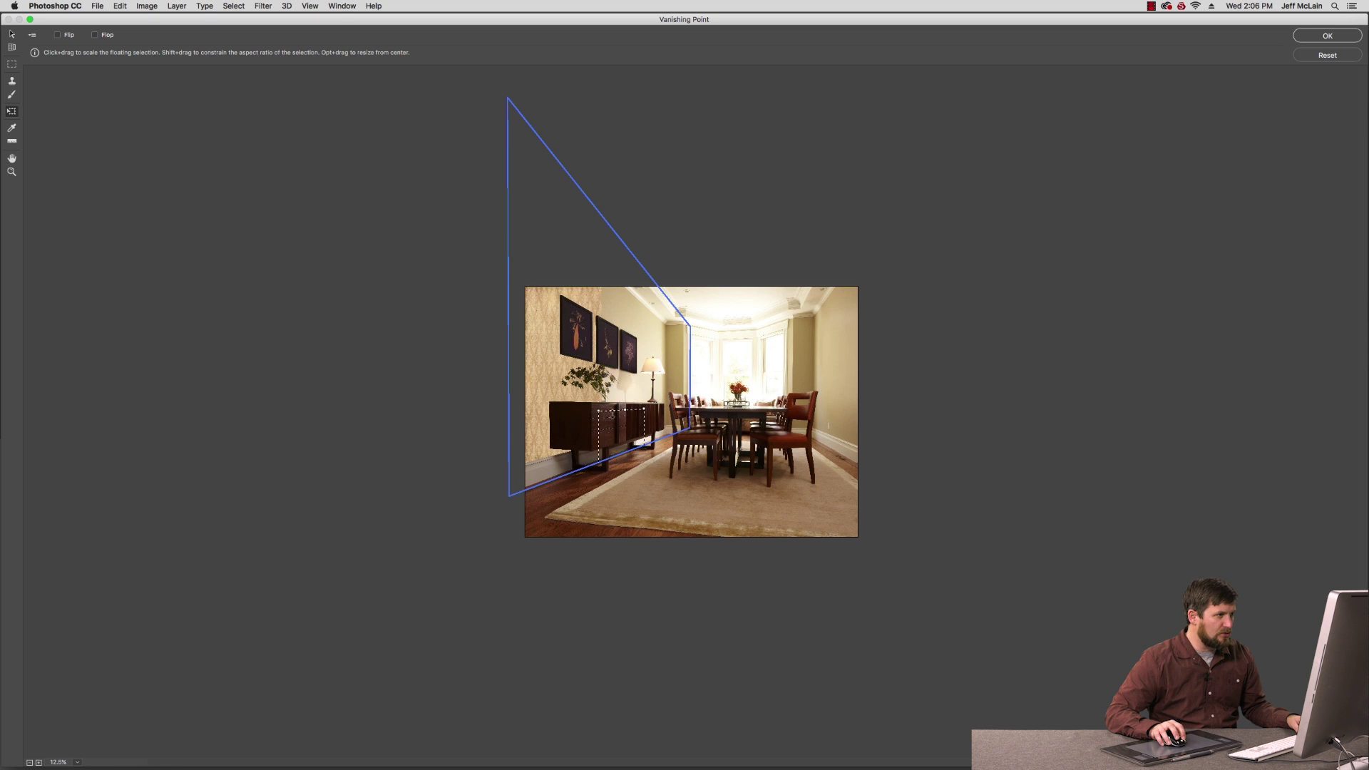
pyautogui.moveTo(618, 420); pyautogui.dragTo(624, 305)
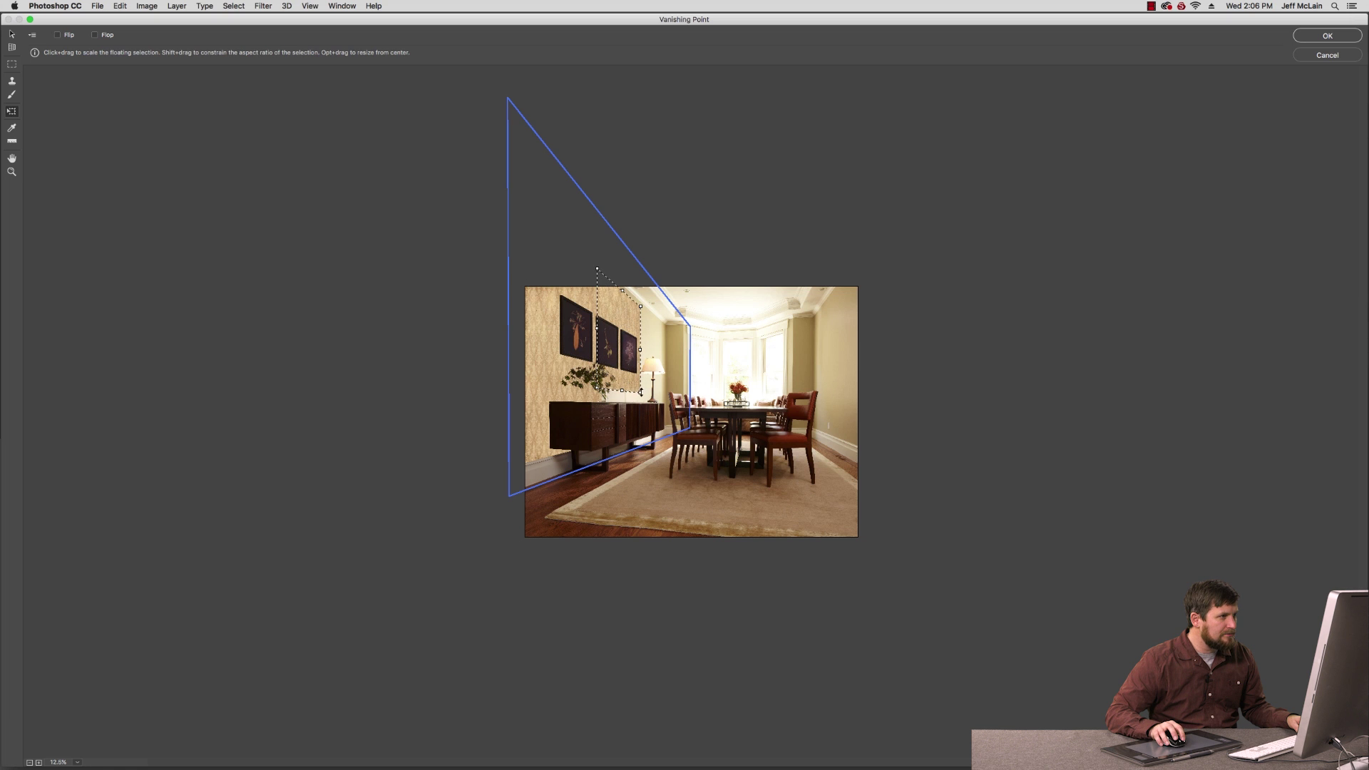
pyautogui.moveTo(641, 390); pyautogui.dragTo(645, 420)
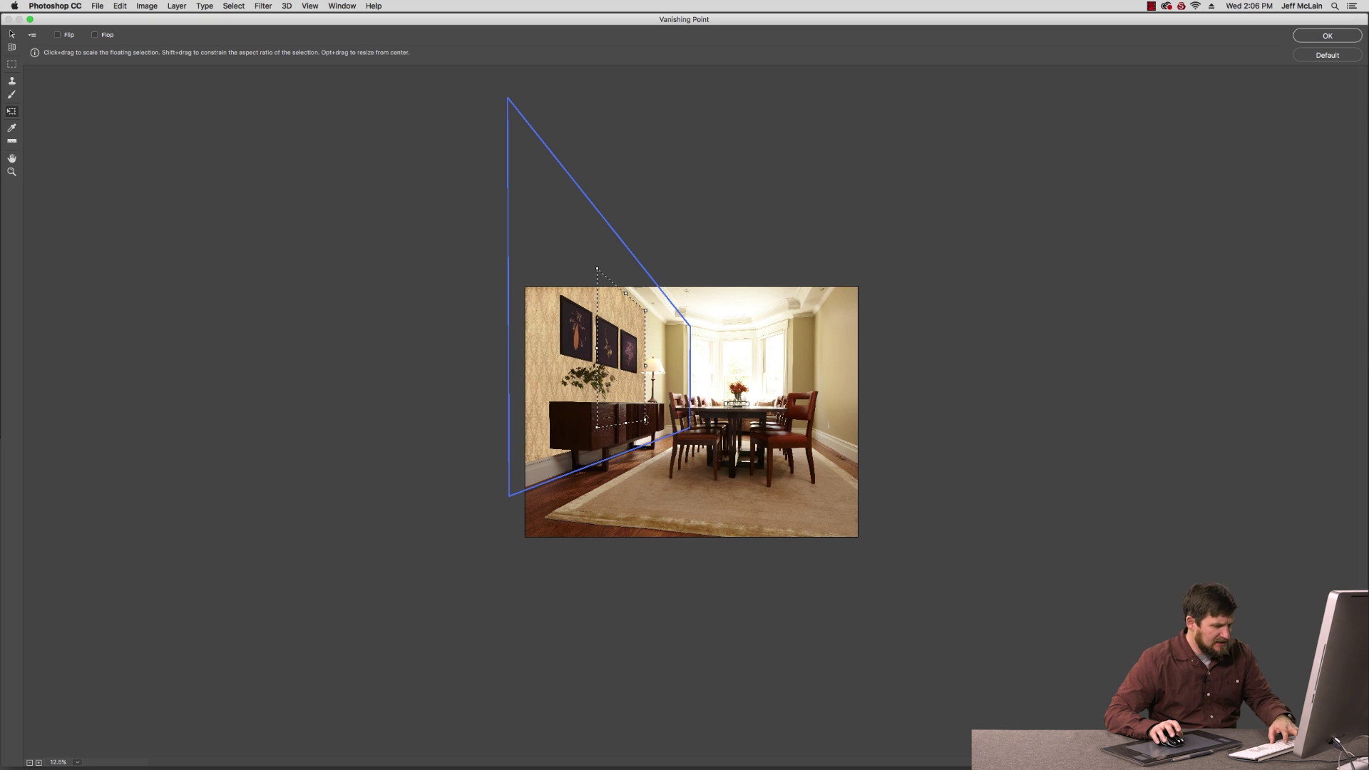
pyautogui.press('super+equal')
pyautogui.moveTo(587, 332); pyautogui.dragTo(569, 356)
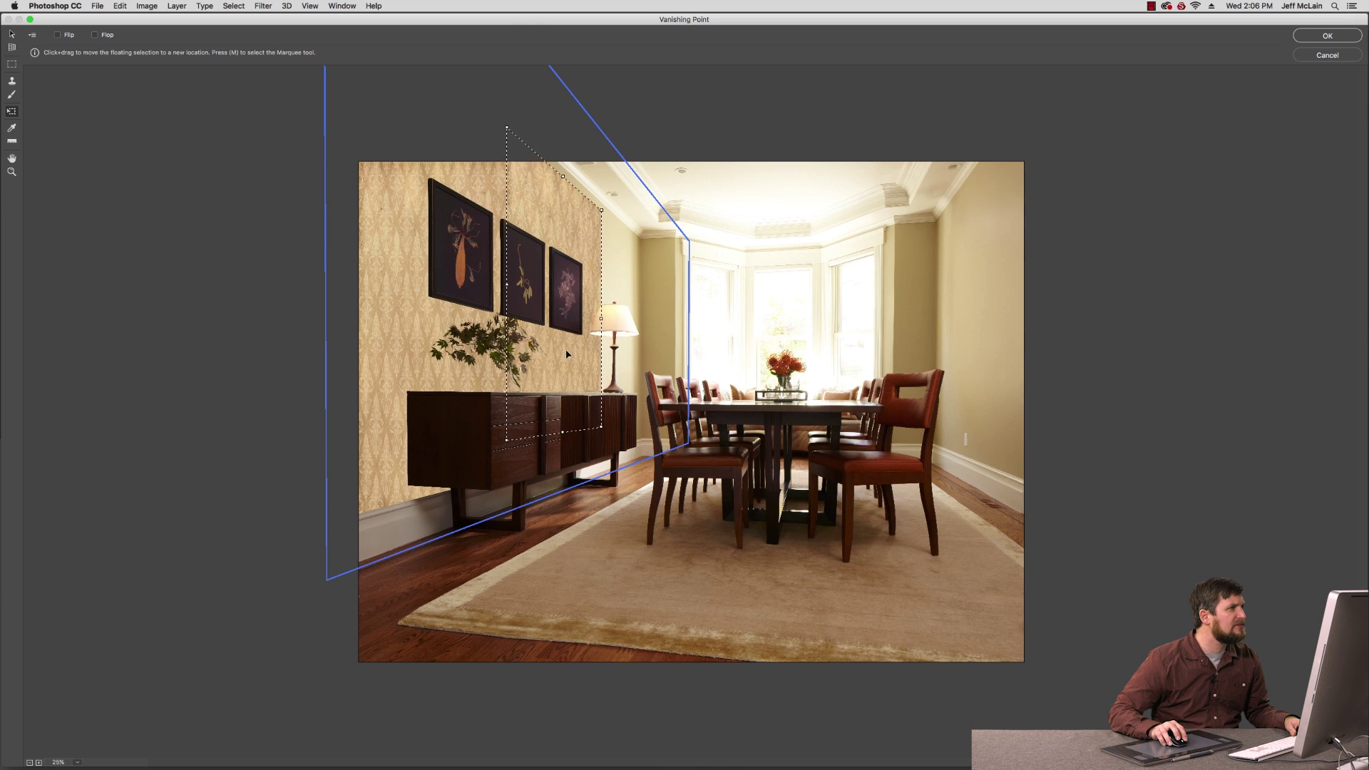
pyautogui.moveTo(567, 353); pyautogui.dragTo(567, 339)
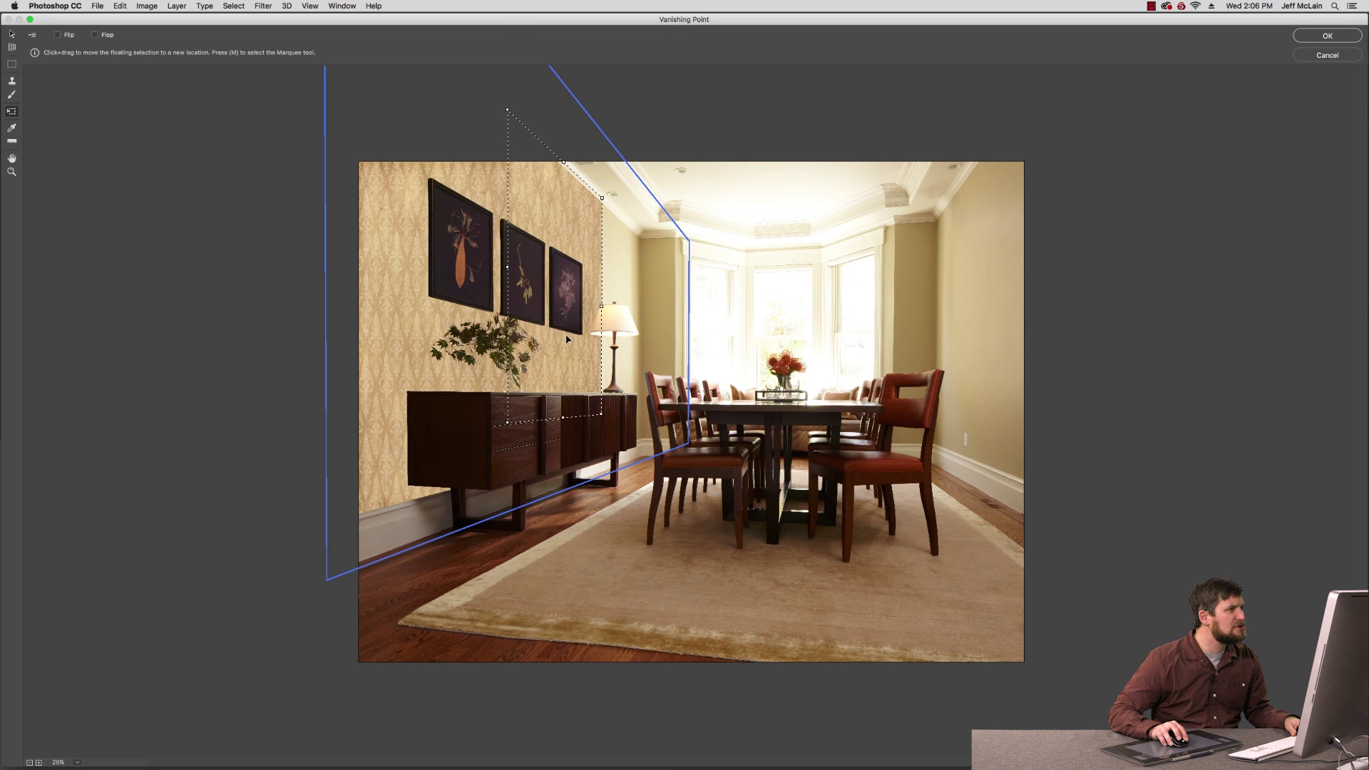
# - Fine-tune the patch, then copy it along the left-wall plane beside the lamp toward the corner
pyautogui.moveTo(567, 340); pyautogui.dragTo(565, 341)
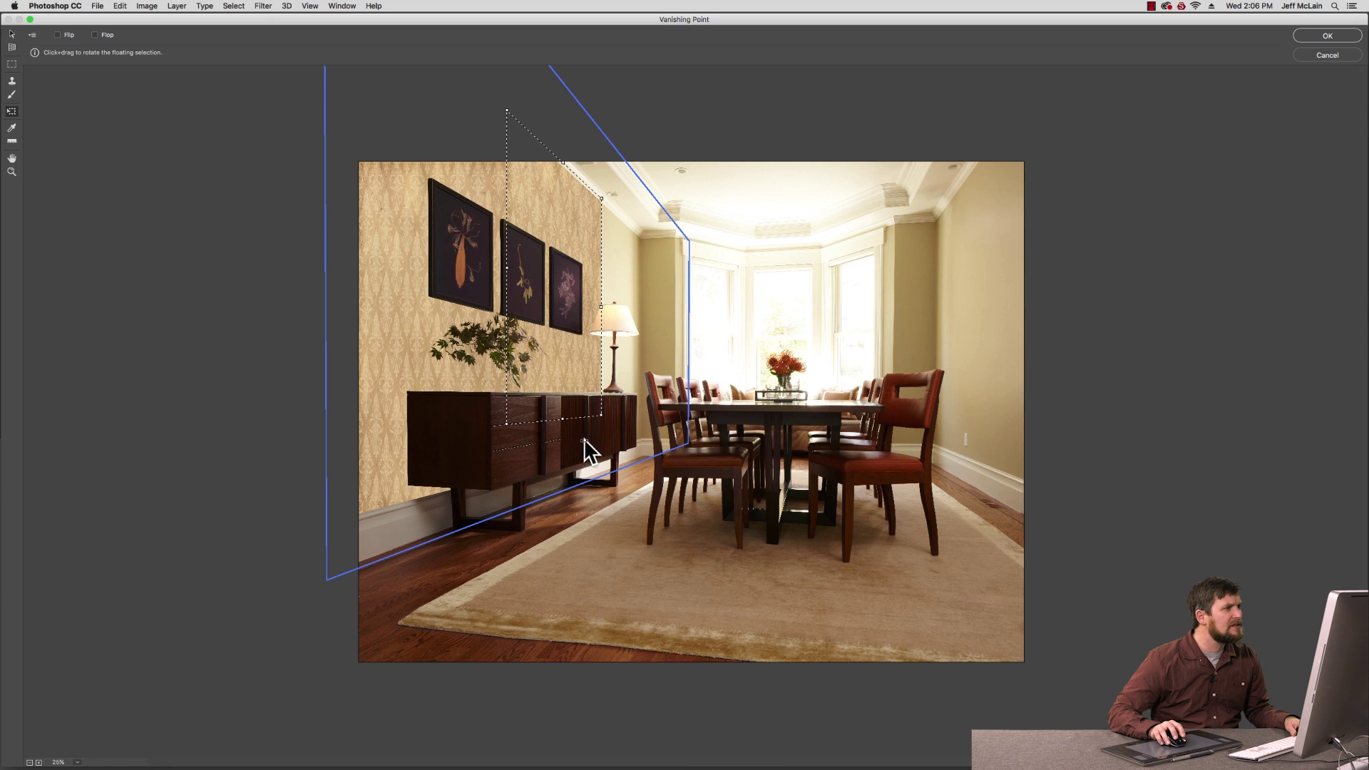
pyautogui.press('alt')
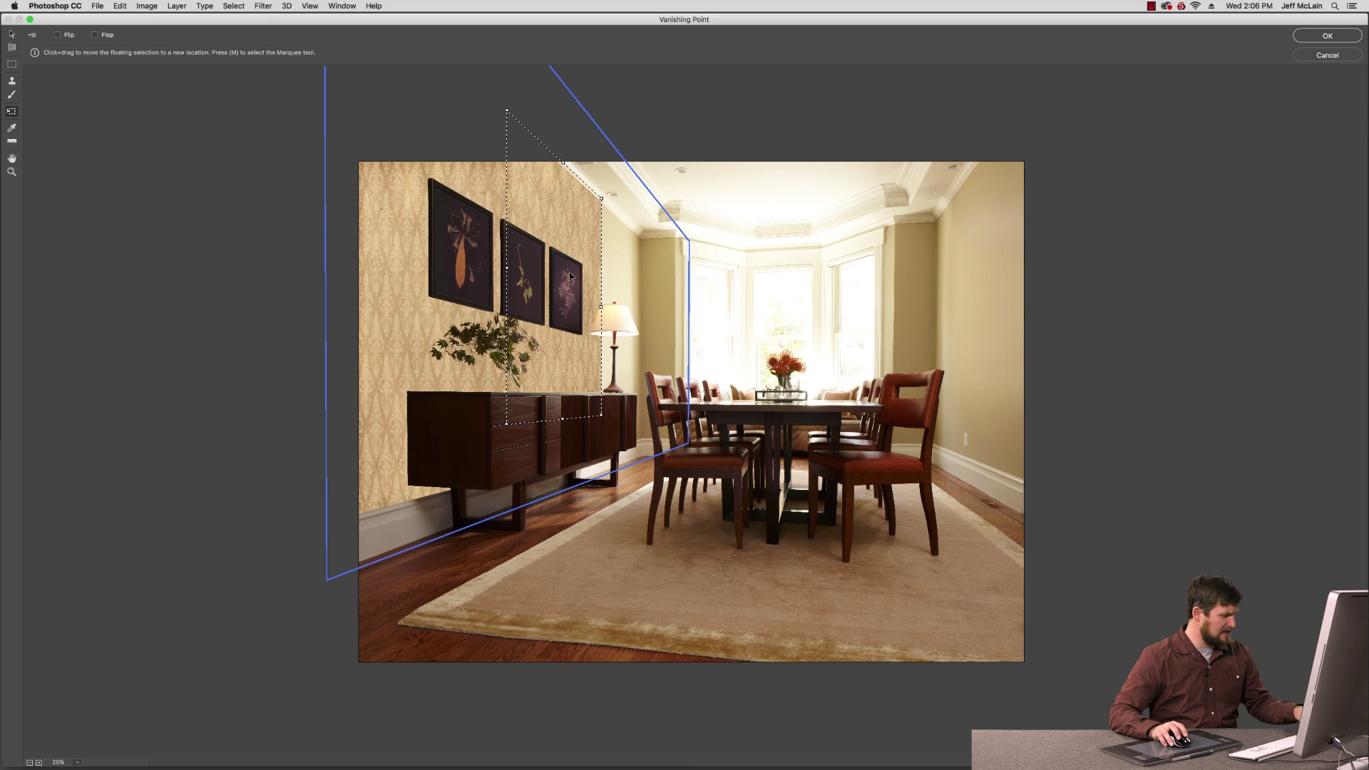
pyautogui.moveTo(567, 245); pyautogui.dragTo(681, 395)
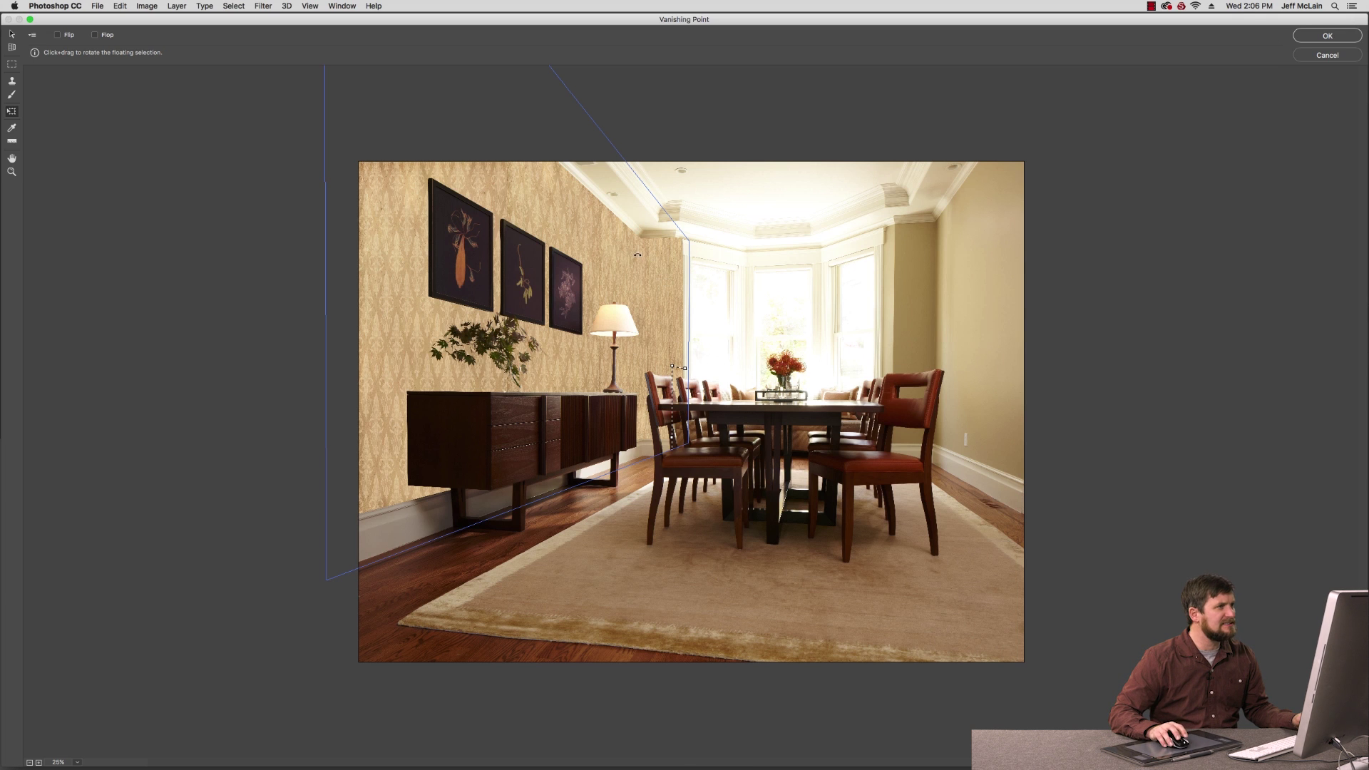
# - Apply the left-wall wallpaper, deselect, and add a new layer named 'wall right'
pyautogui.click(1313, 37)
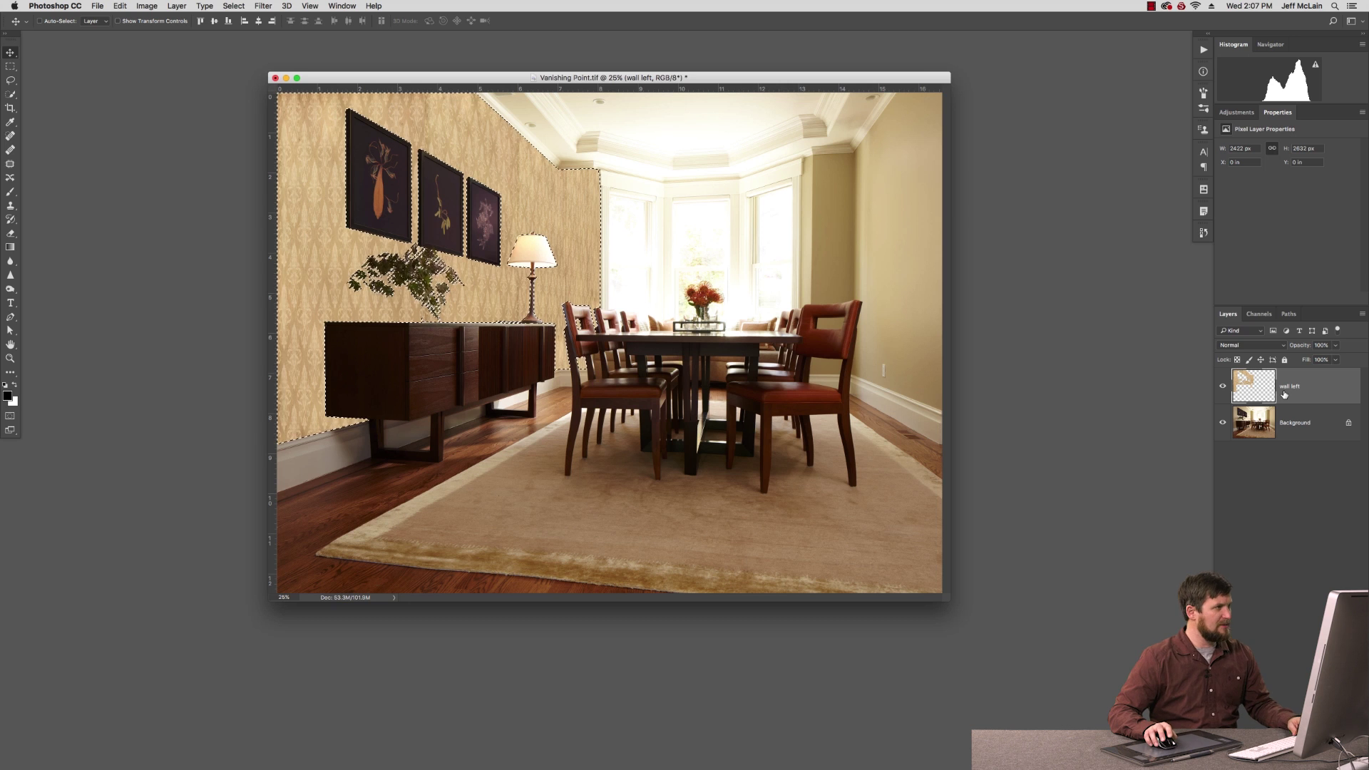
pyautogui.hotkey('ctrl', 'd')
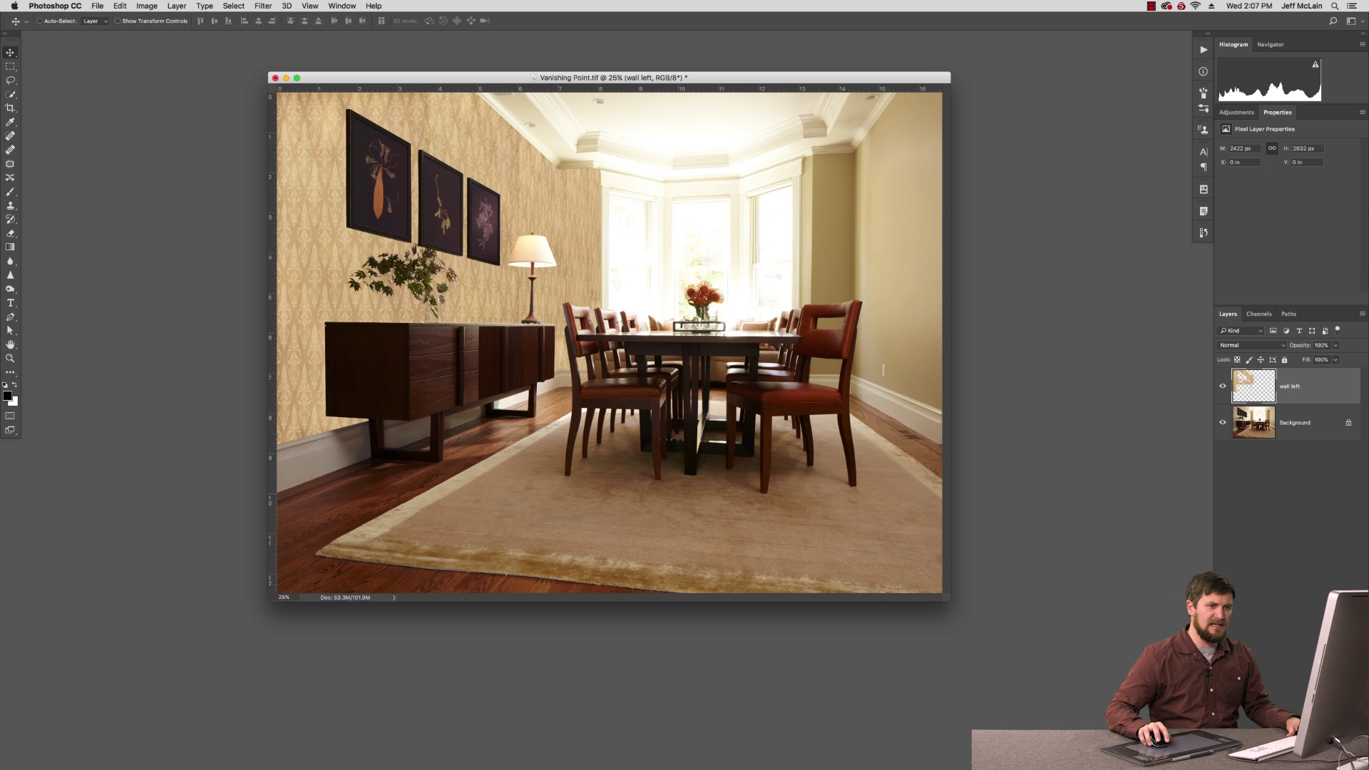
pyautogui.hotkey('ctrl', 'alt', 'shift', 'n')
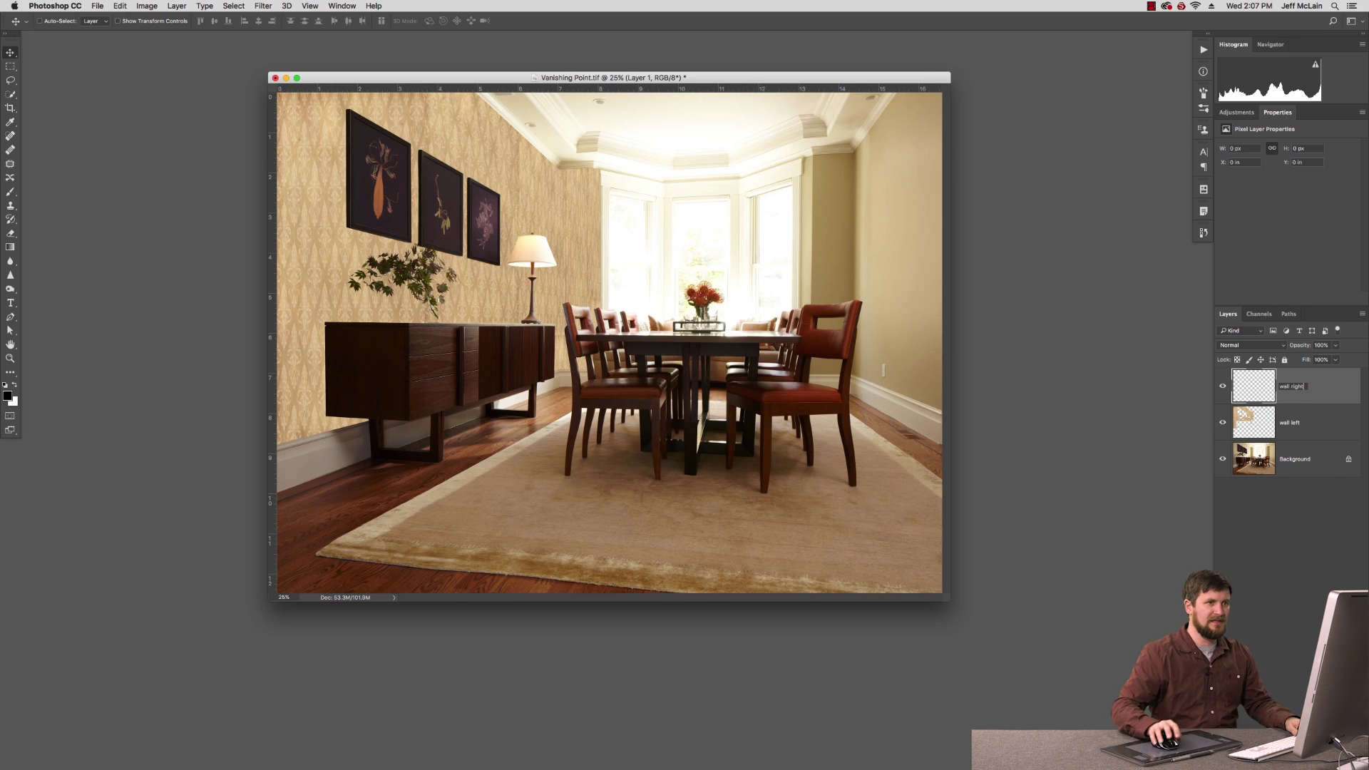
pyautogui.press('Return')
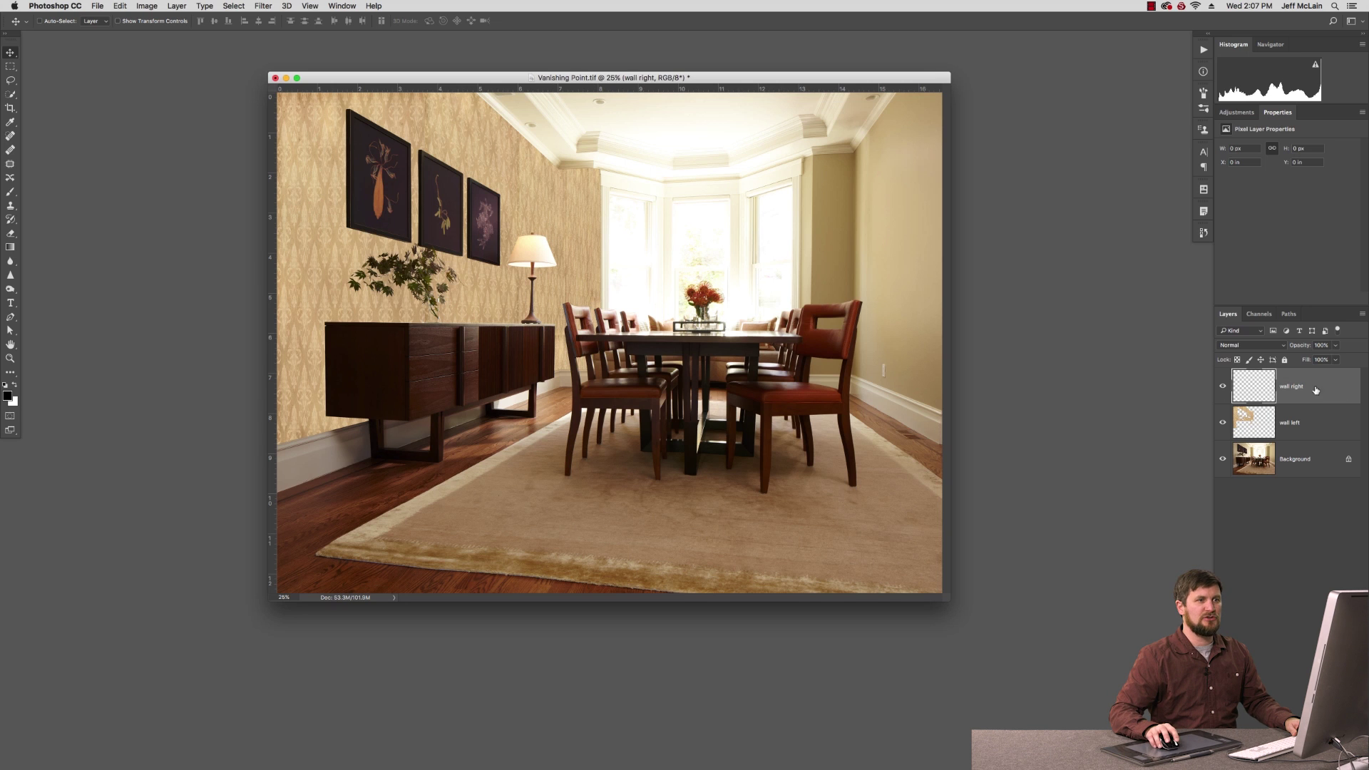
# - Load the saved wall right channel as a selection and return to Layers
pyautogui.click(1260, 315)
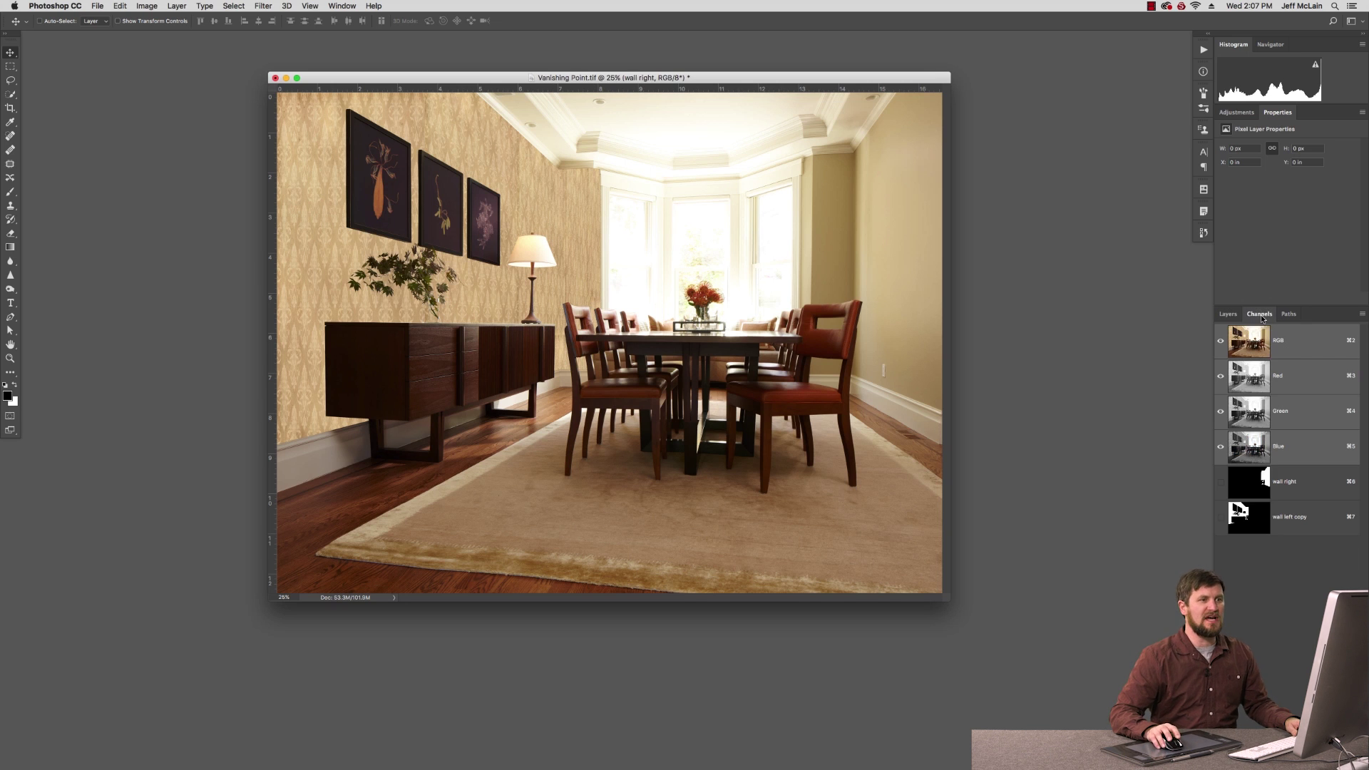
pyautogui.keyDown('super'); pyautogui.click(1263, 482); pyautogui.keyUp('super')
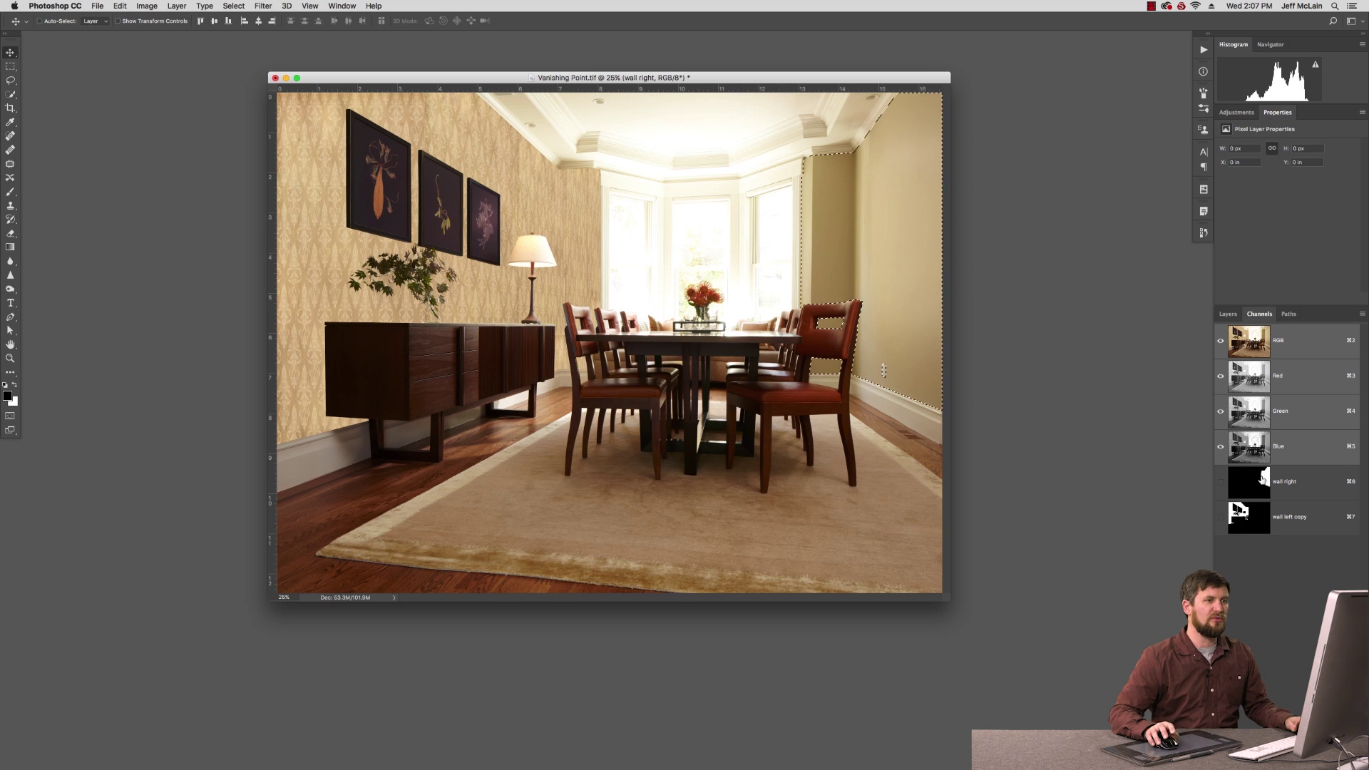
pyautogui.click(1227, 315)
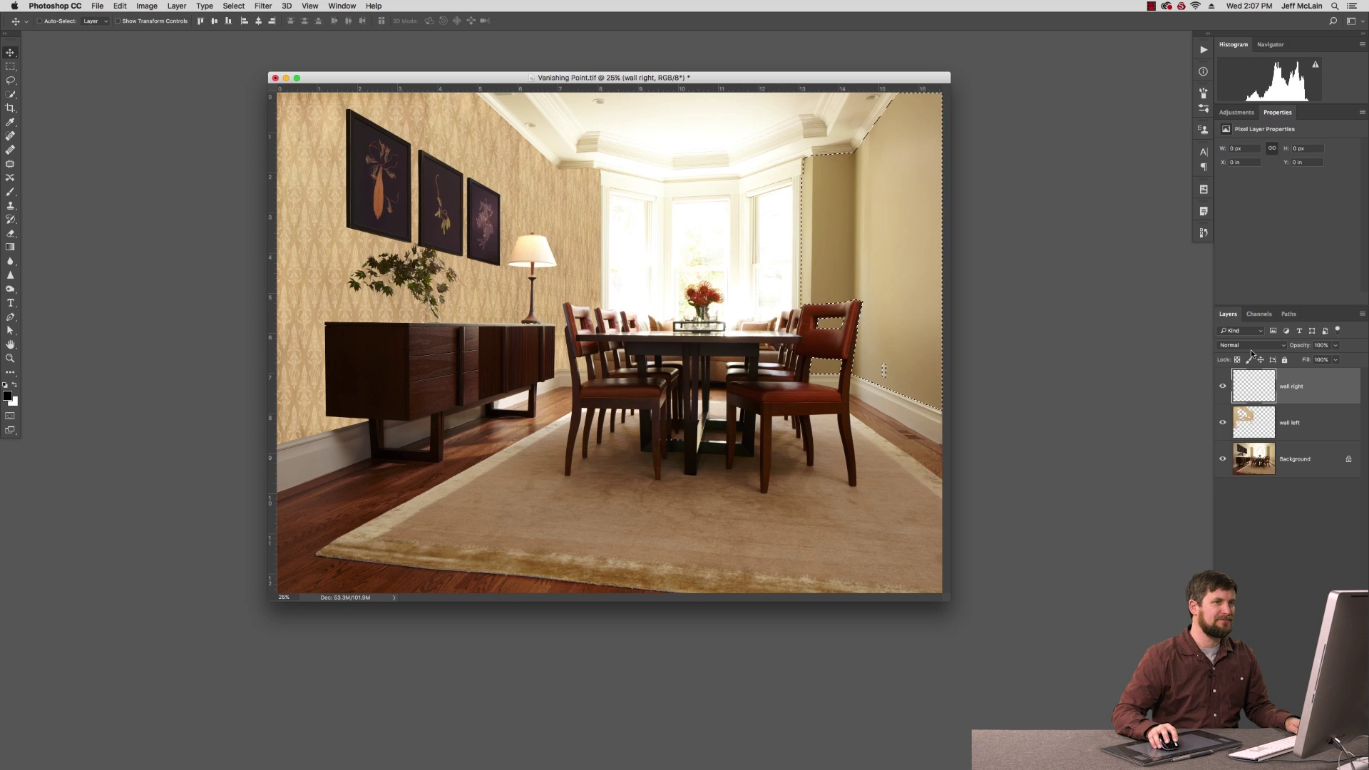
# - Reopen Filter > Vanishing Point and zoom the preview out to leave room around the image
pyautogui.click(263, 6)
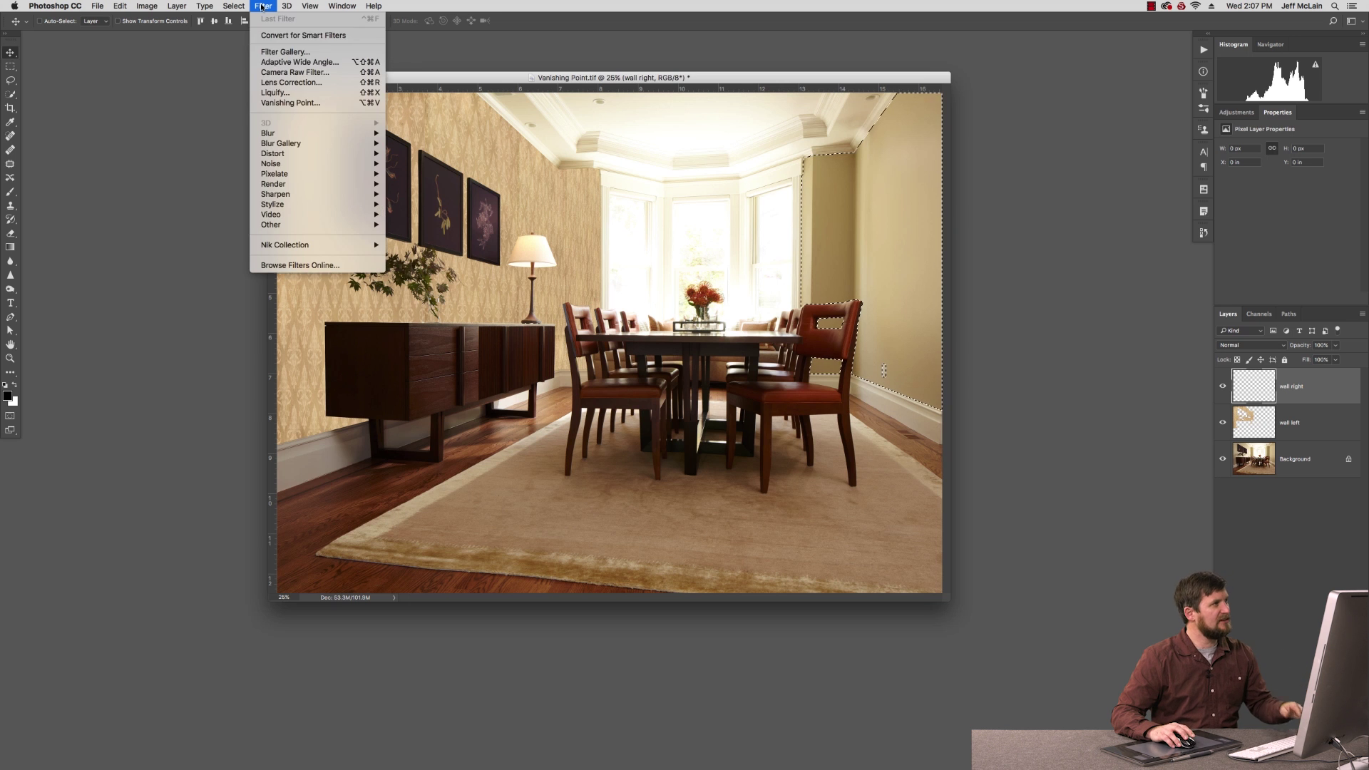
pyautogui.click(292, 102)
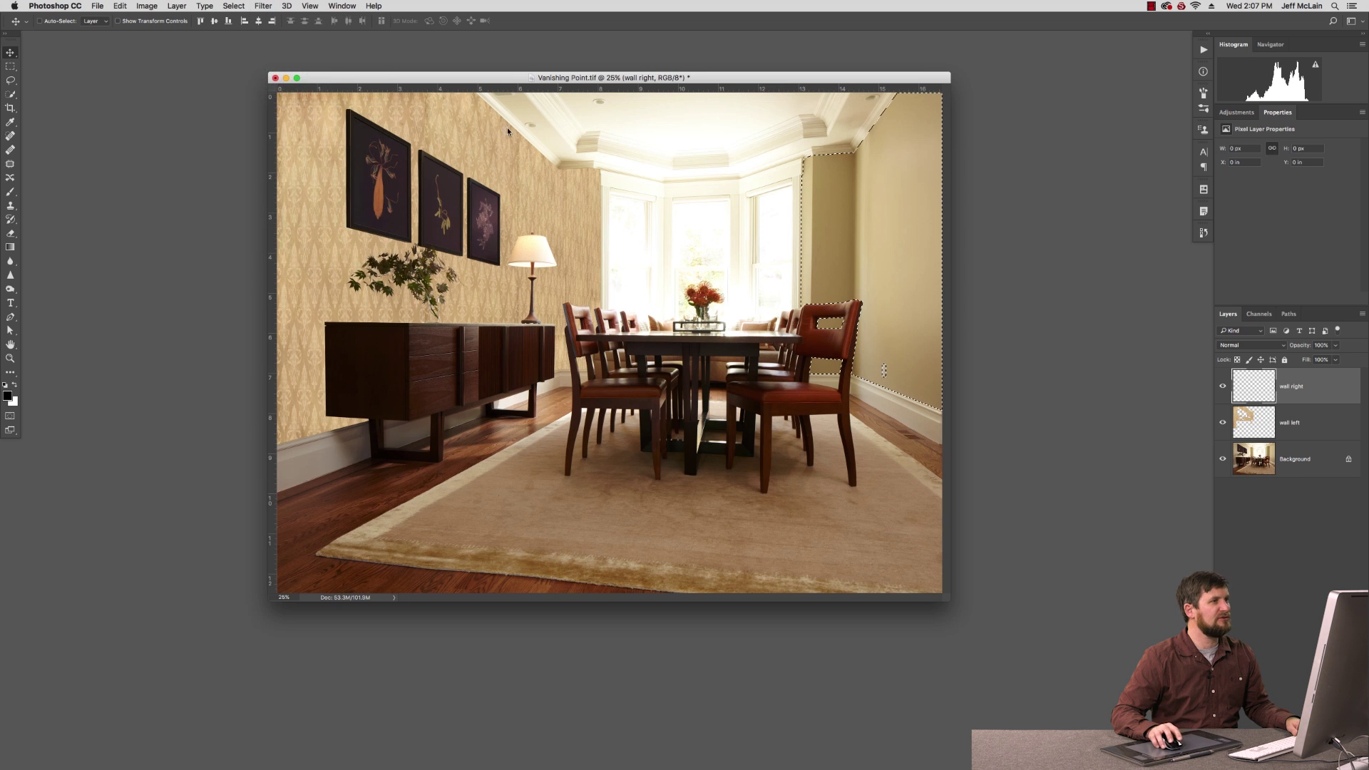
pyautogui.press('space')
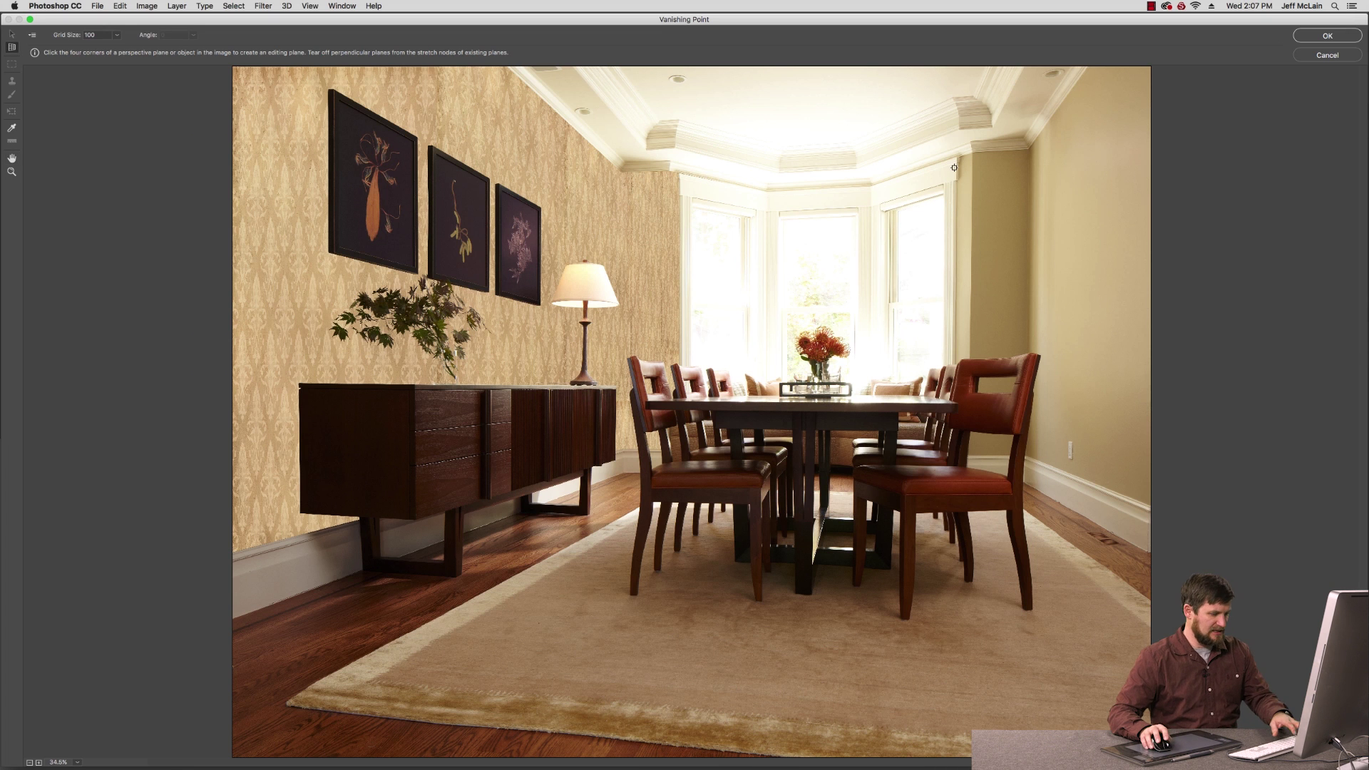
pyautogui.hotkey('ctrl', '-')
pyautogui.hotkey('ctrl', '-')
pyautogui.hotkey('ctrl', '-')
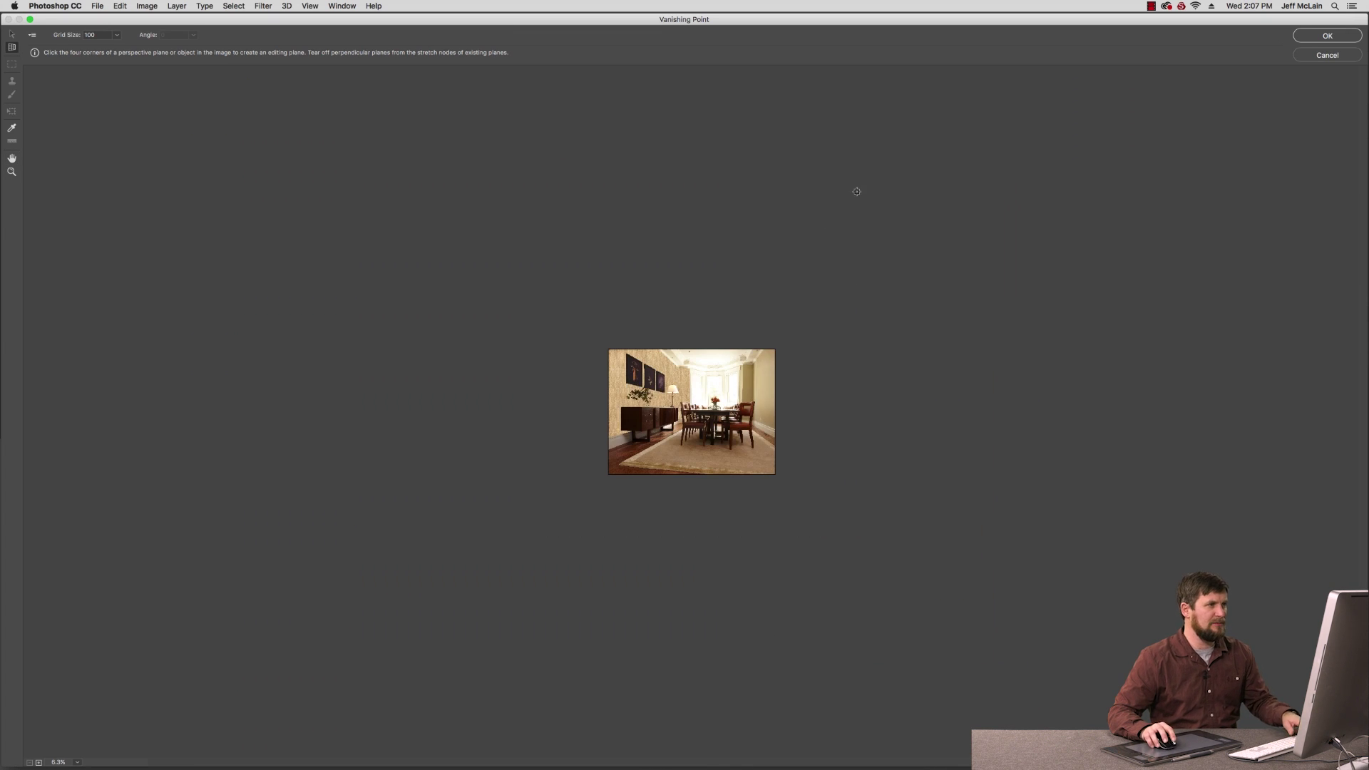
pyautogui.hotkey('ctrl', '=')
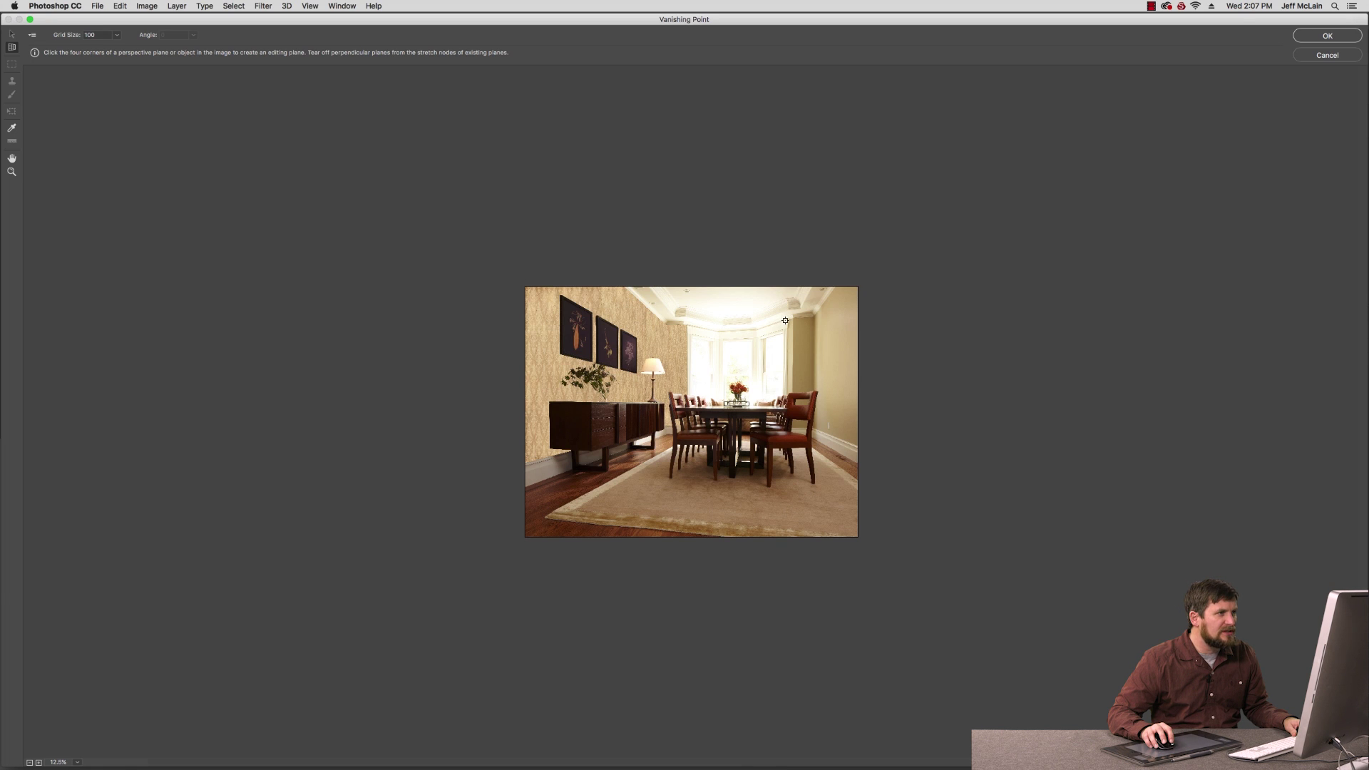
# - Draw a four-corner perspective plane over the right wall, reaching above the image
pyautogui.click(785, 320)
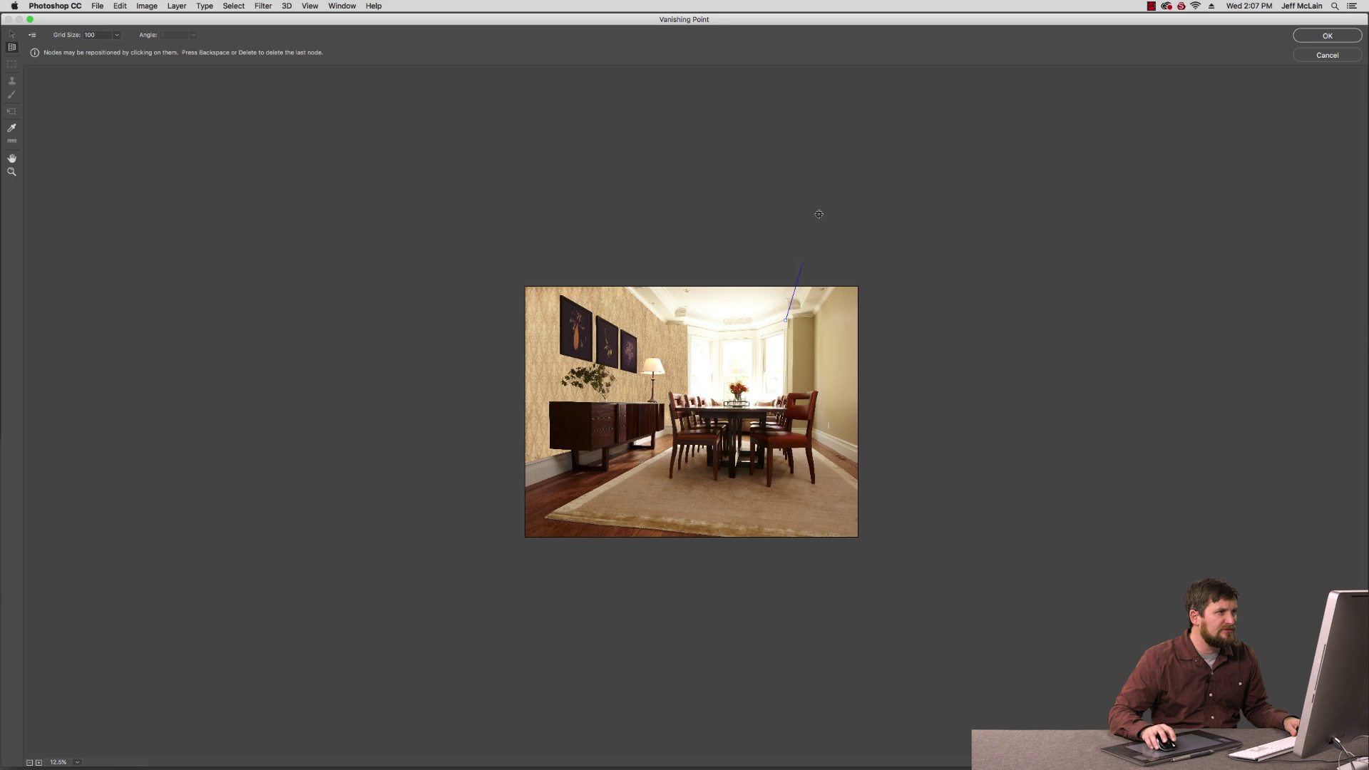
pyautogui.click(872, 97)
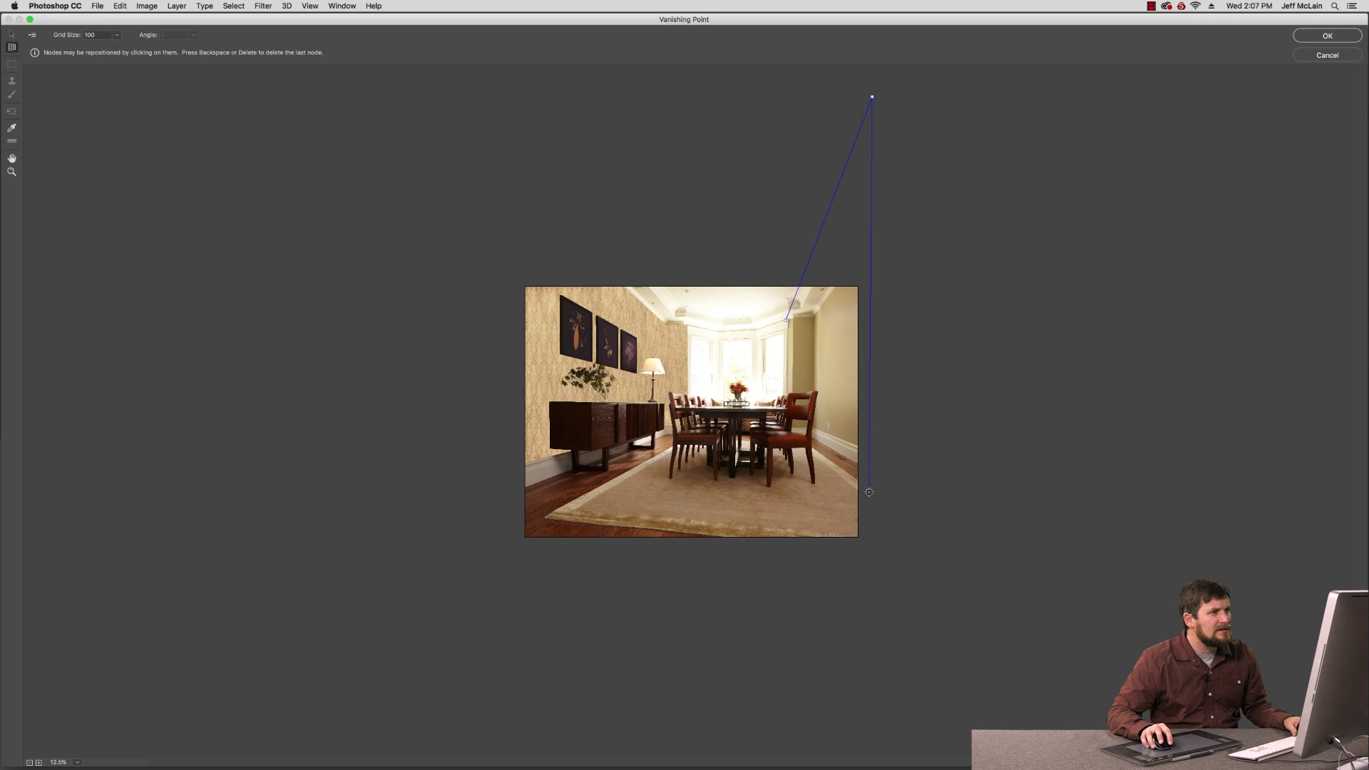
pyautogui.click(869, 492)
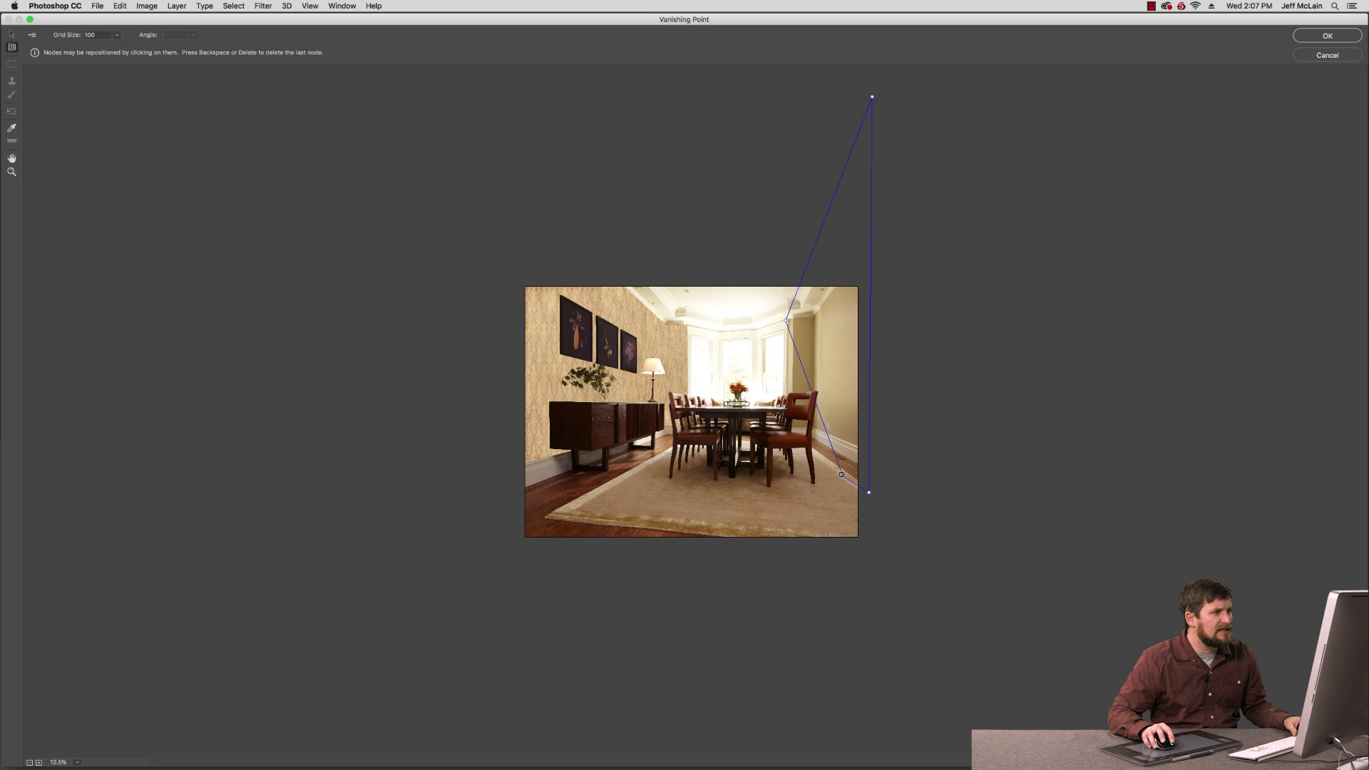
pyautogui.click(786, 431)
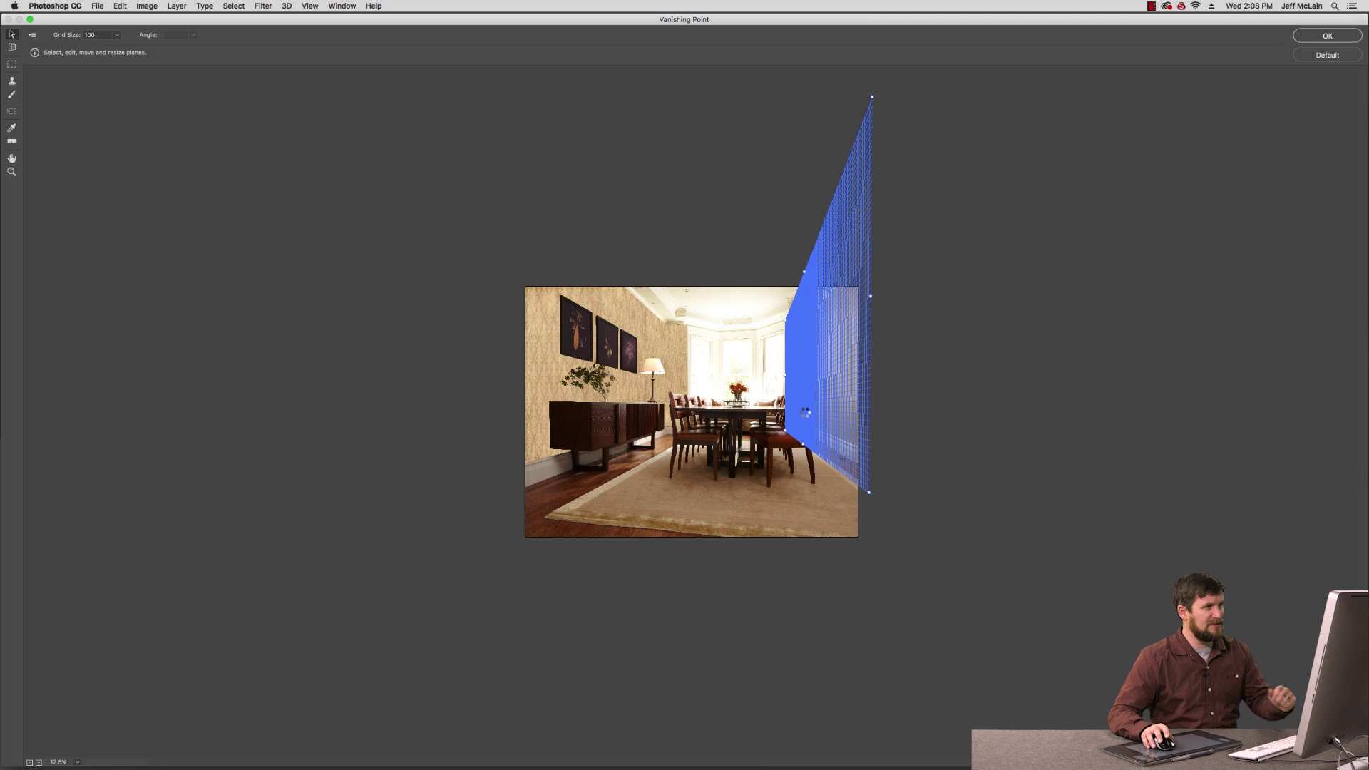
# - Paste the wallpaper, move it onto the right-wall plane, and scale it near the corner
pyautogui.press('cmd+v')
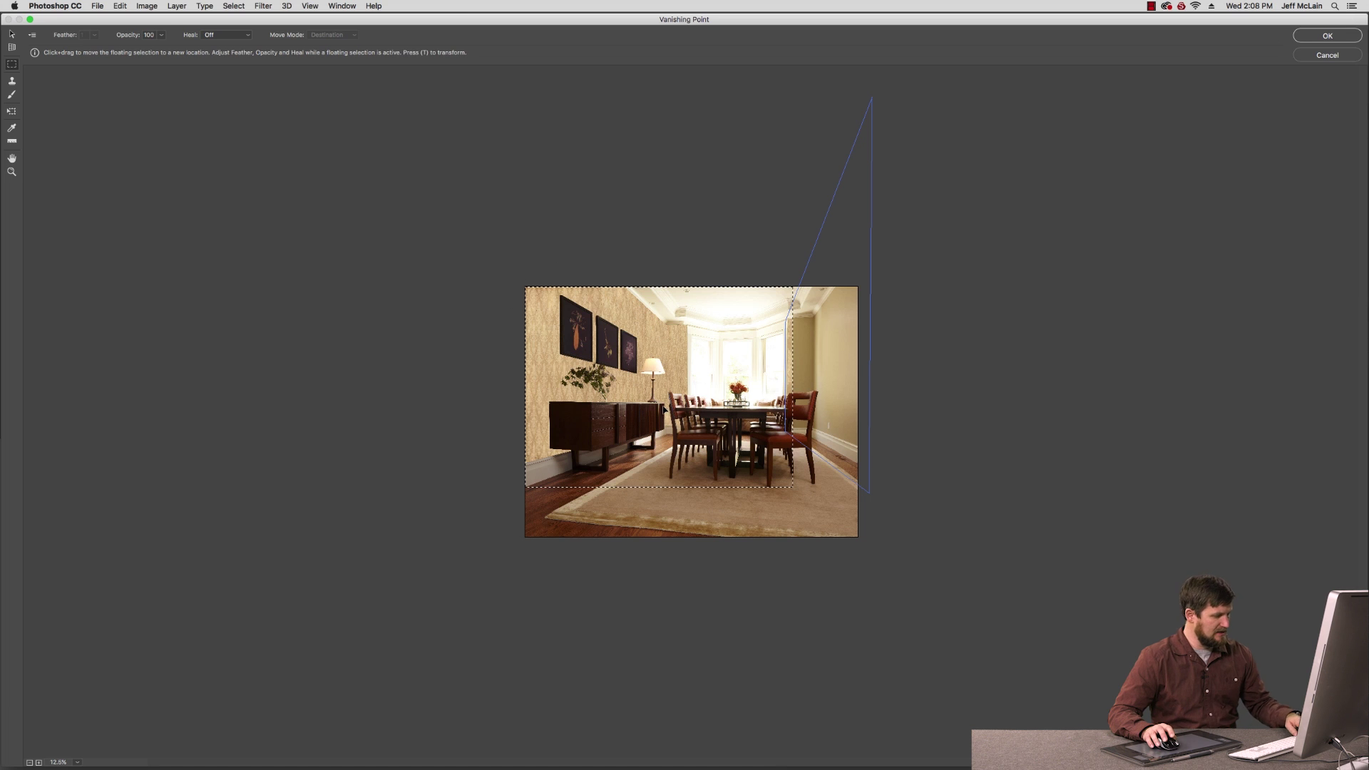
pyautogui.press('t')
pyautogui.moveTo(663, 408); pyautogui.dragTo(793, 526)
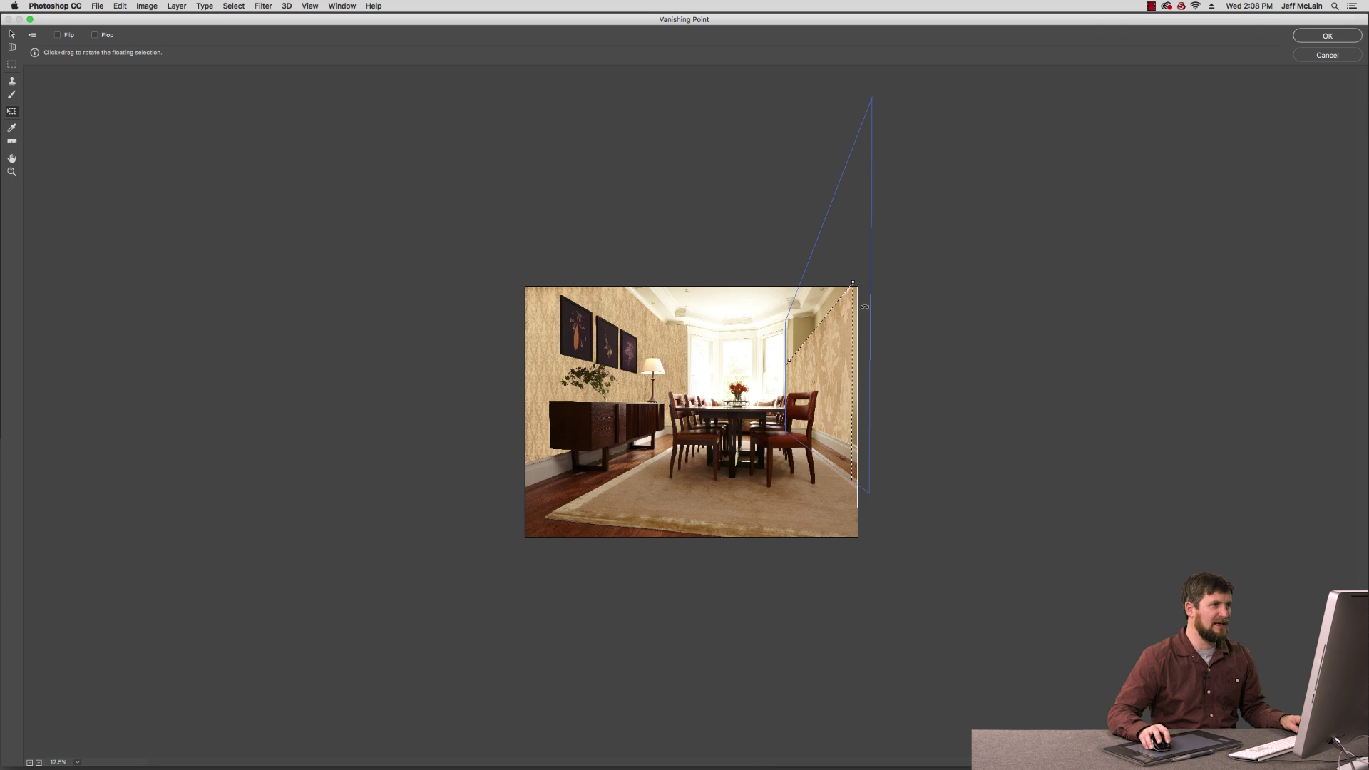
pyautogui.moveTo(854, 283)
pyautogui.mouseDown()
pyautogui.moveTo(820, 424)
pyautogui.moveTo(848, 221)
pyautogui.moveTo(824, 341)
pyautogui.moveTo(839, 305)
pyautogui.mouseUp()
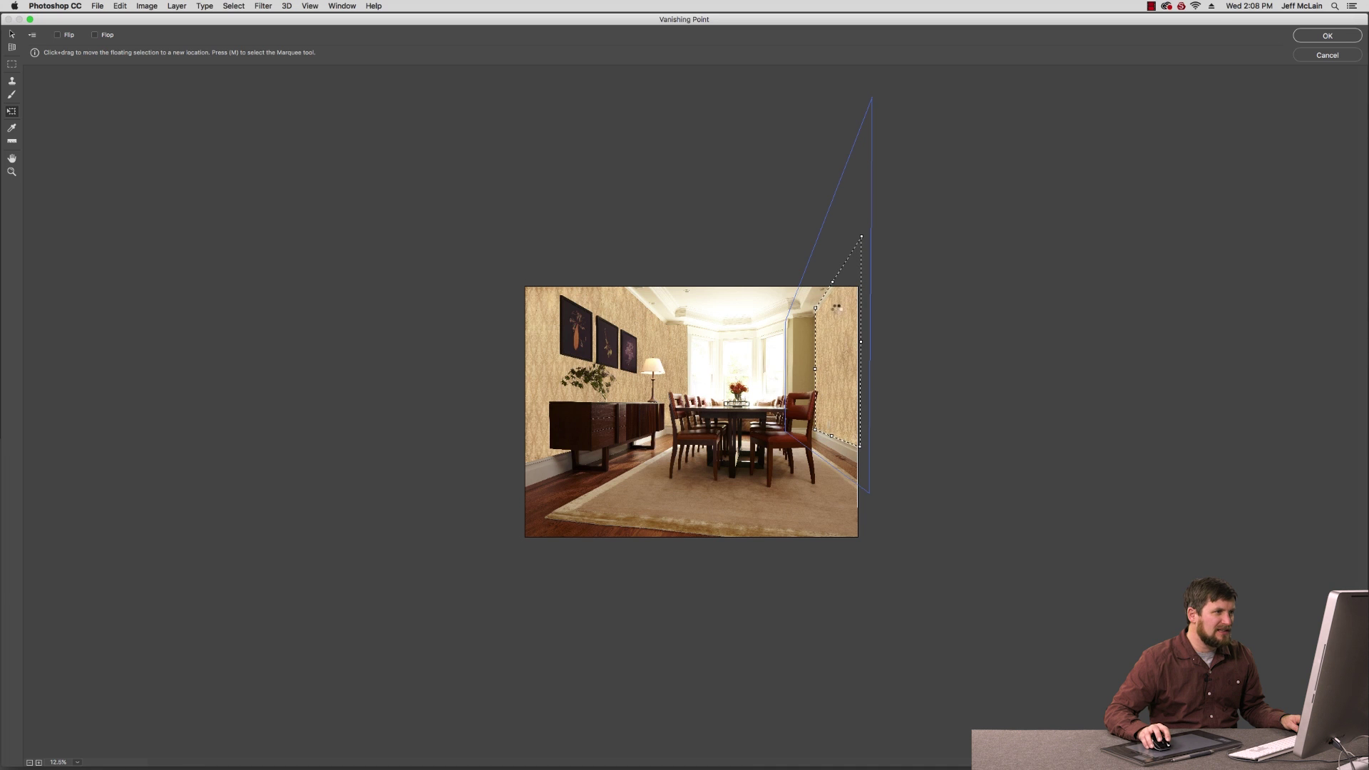
pyautogui.moveTo(860, 447); pyautogui.dragTo(874, 461)
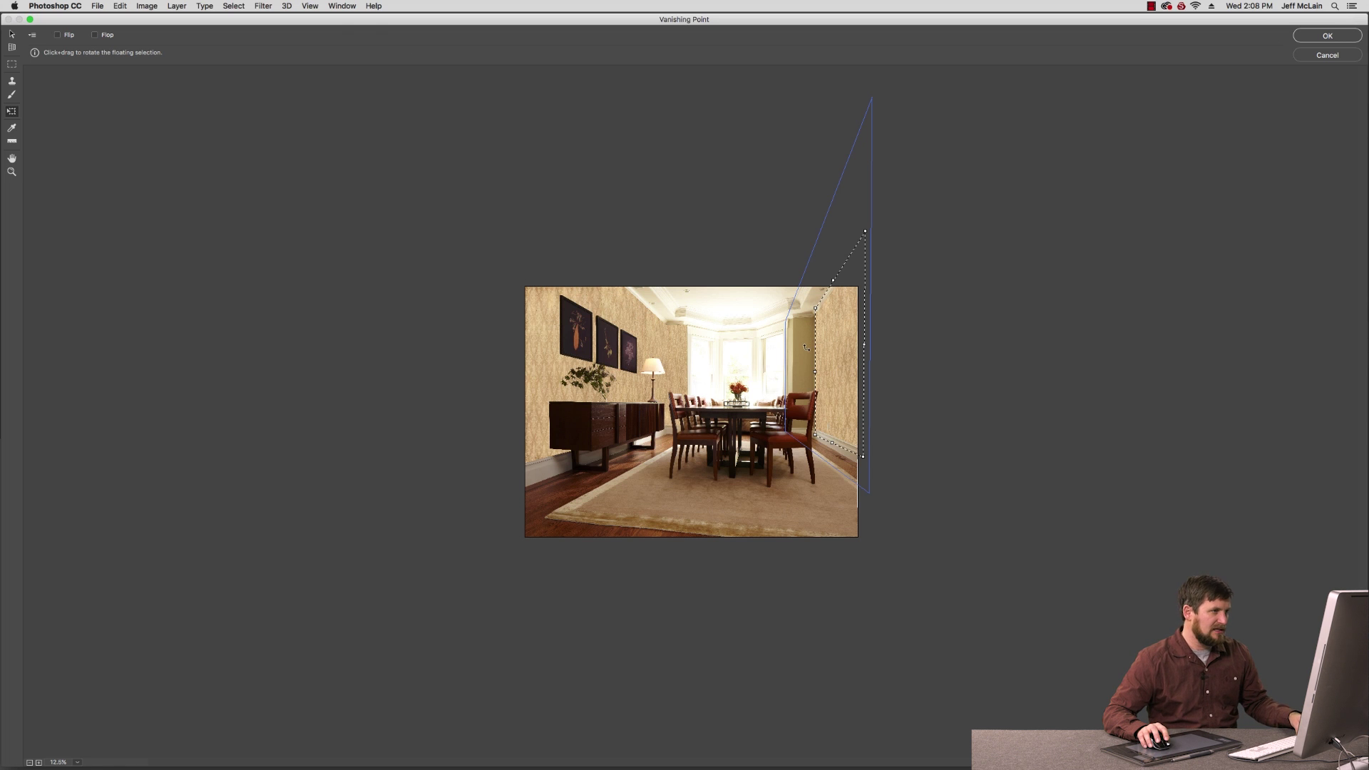
# - Undo the scaling, slide the wallpaper up the right-wall plane, zoom to check, and apply it
pyautogui.hotkey('ctrl', 'alt', 'z')
pyautogui.hotkey('ctrl', 'alt', 'z')
pyautogui.hotkey('ctrl', 'alt', 'z')
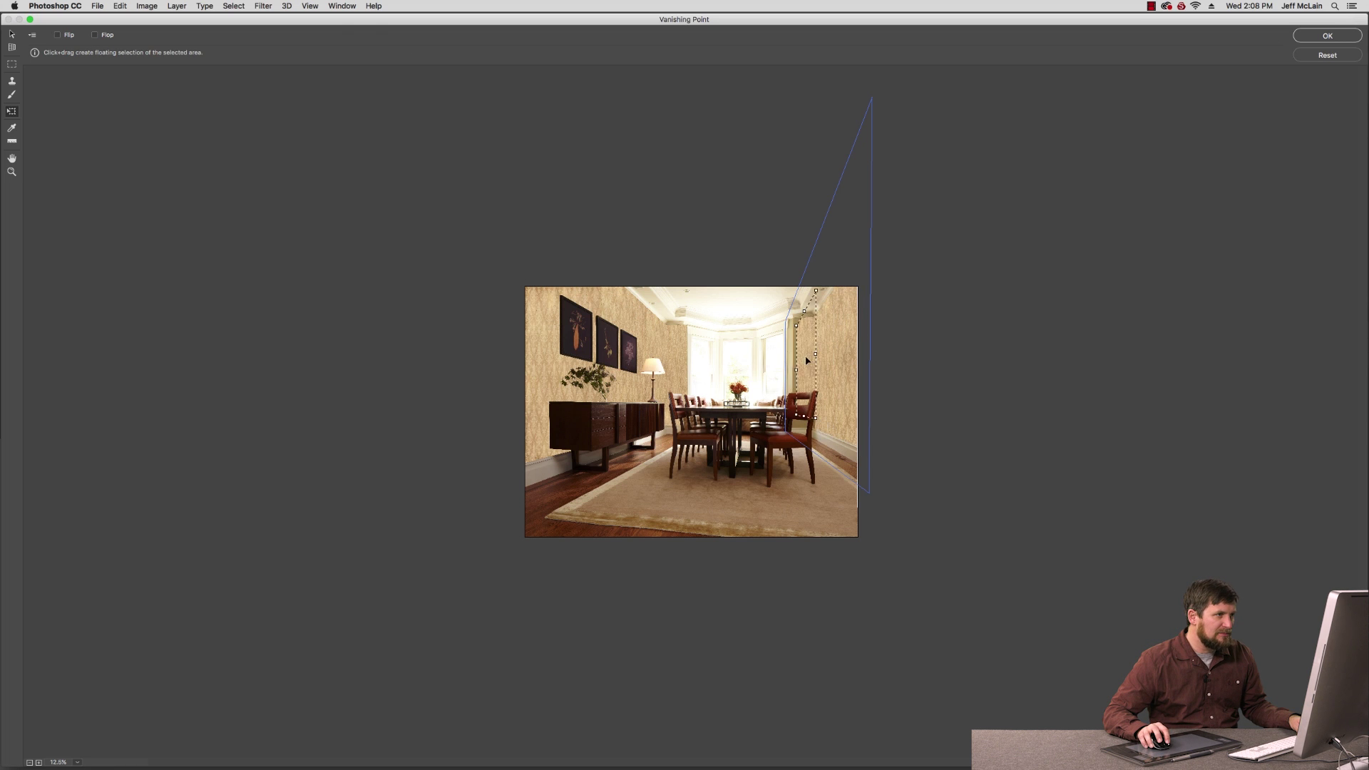
pyautogui.moveTo(807, 360); pyautogui.dragTo(793, 242)
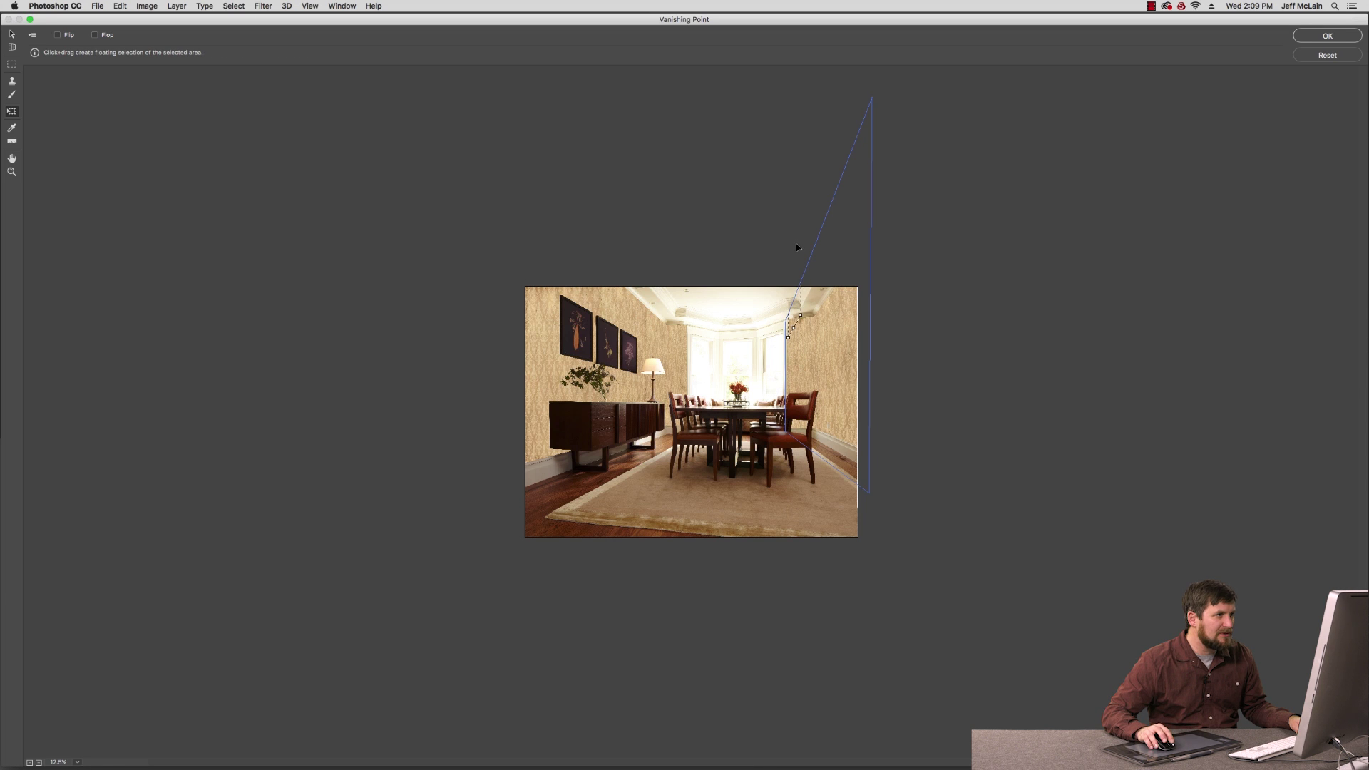
pyautogui.moveTo(795, 319); pyautogui.dragTo(810, 293)
pyautogui.press('super+equal')
pyautogui.press('super+equal')
pyautogui.press('super+equal')
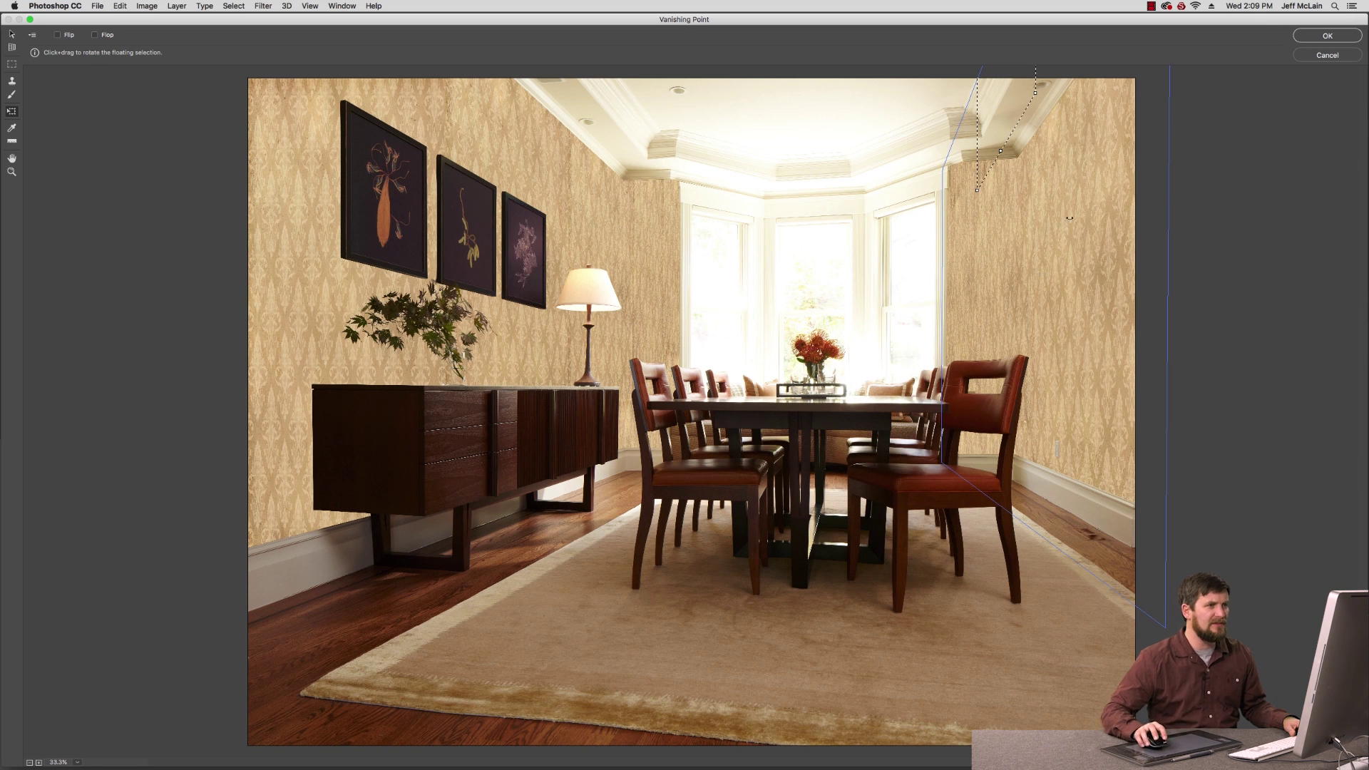
pyautogui.click(1326, 36)
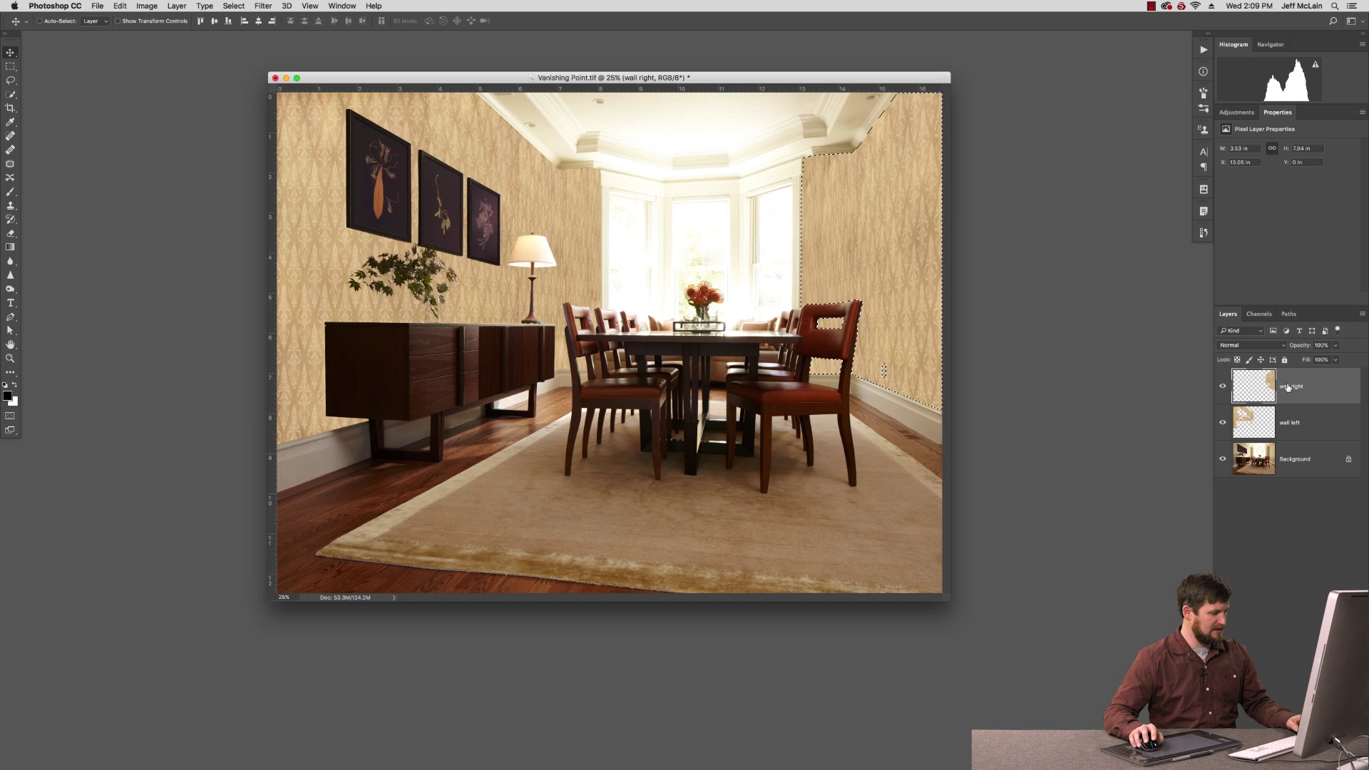
# - Deselect the right wall and set the wall left and wall right layers to Multiply
pyautogui.press('super+d')
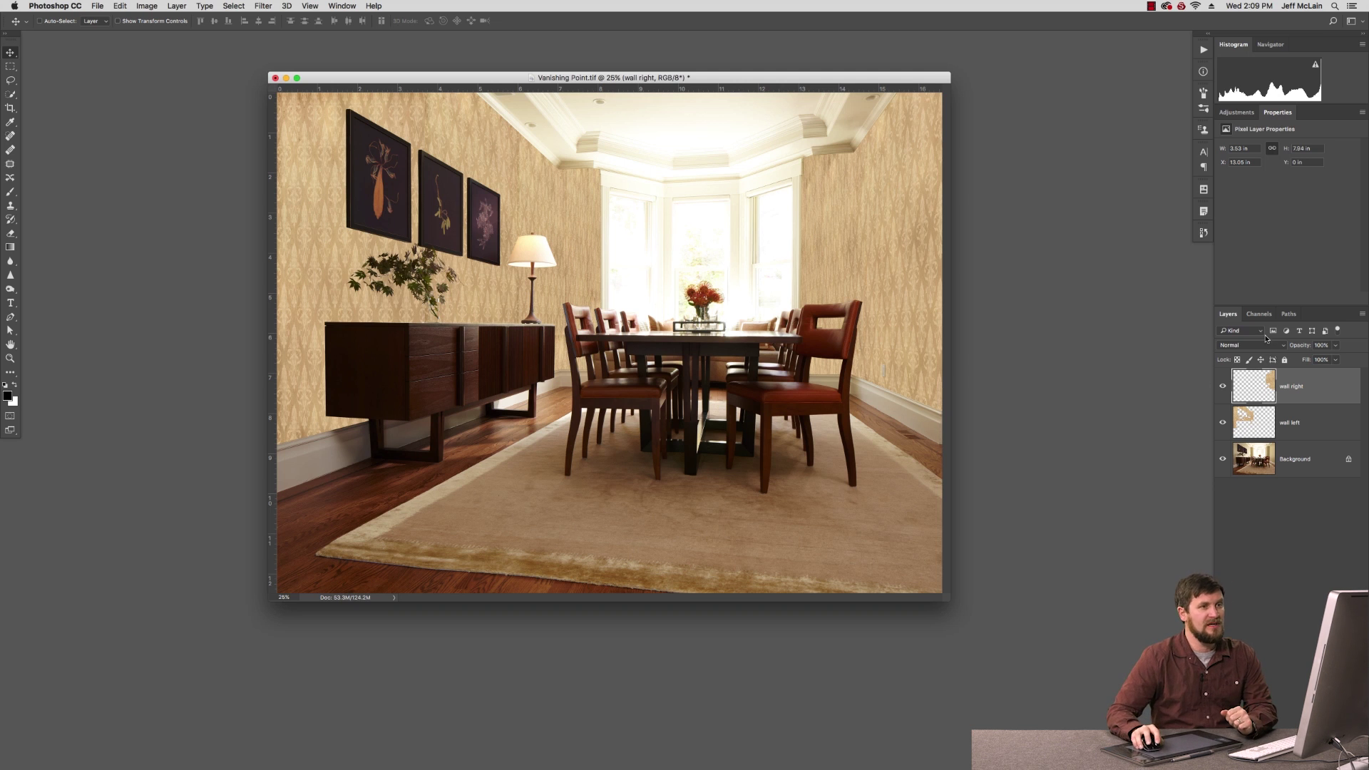
pyautogui.click(1274, 426)
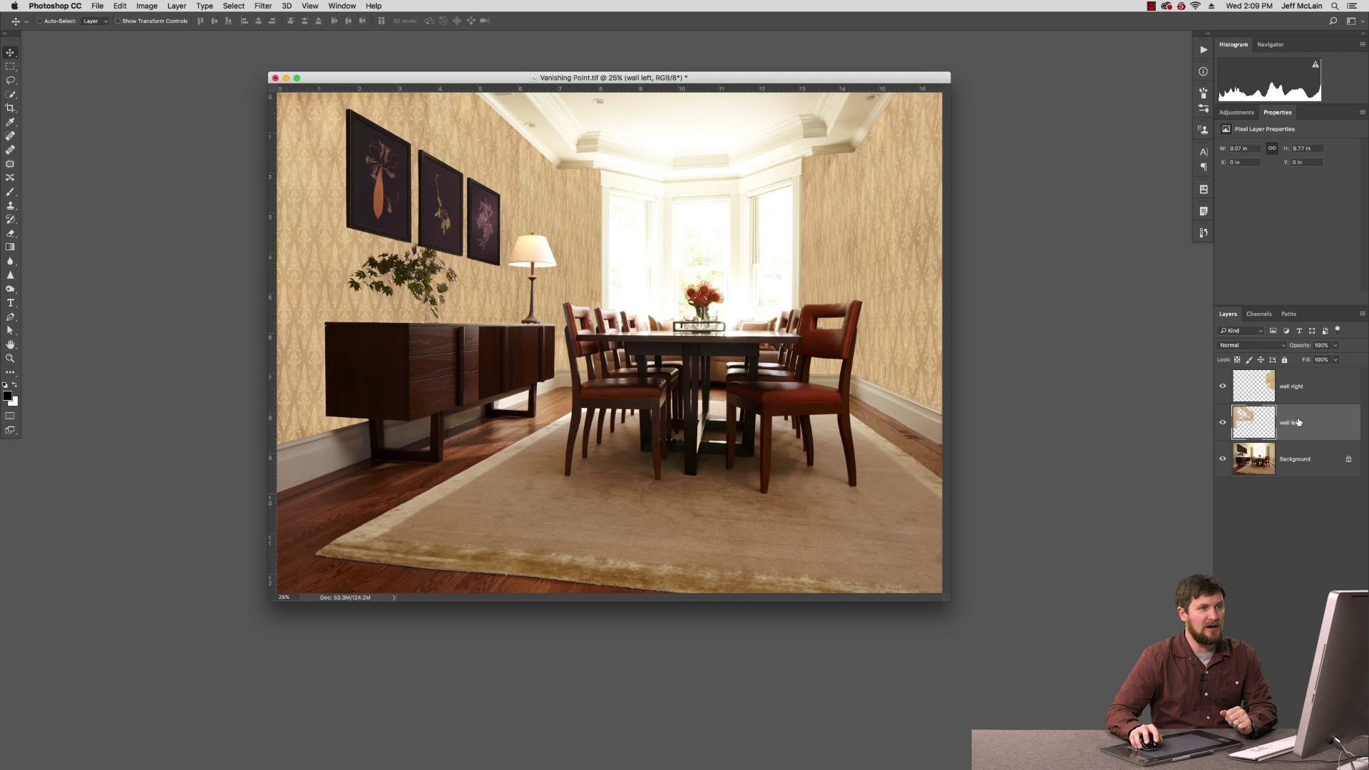
pyautogui.click(1272, 349)
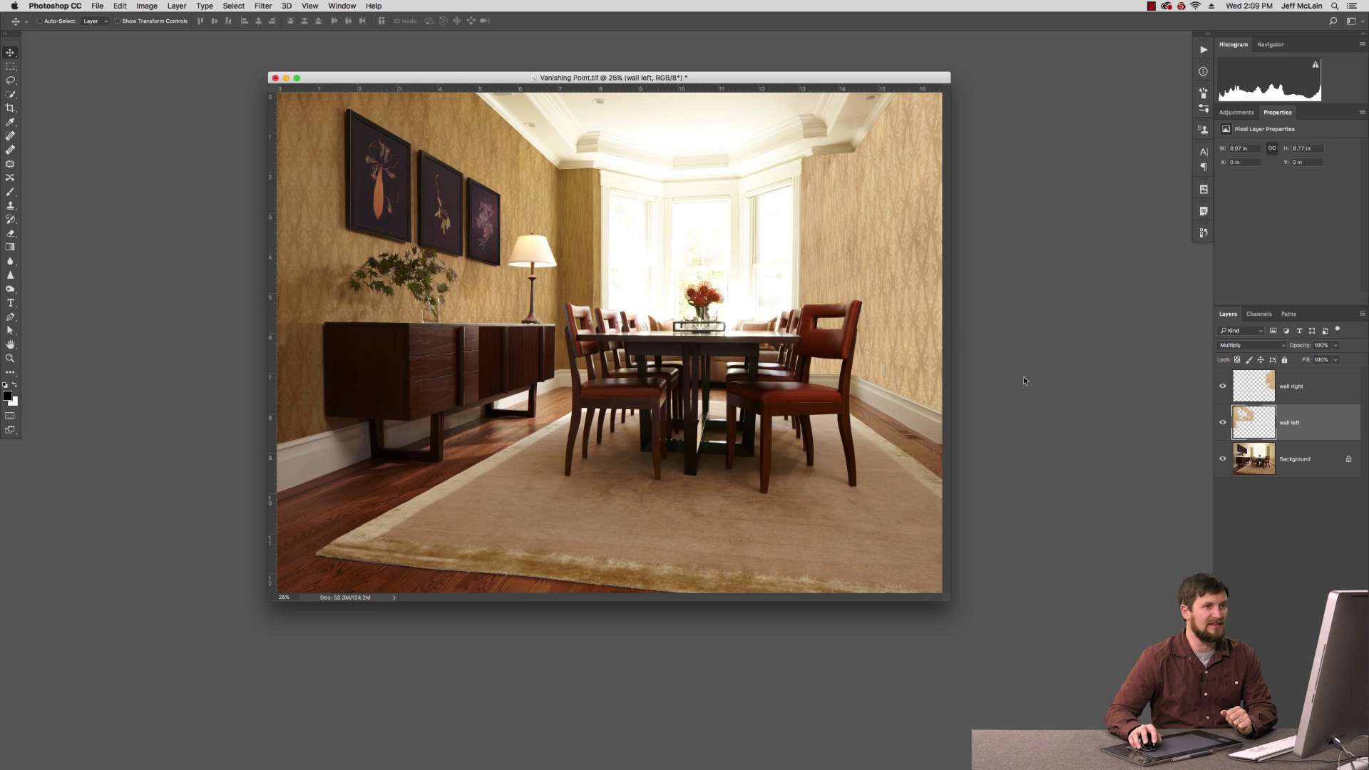
pyautogui.click(1263, 392)
pyautogui.click(1268, 345)
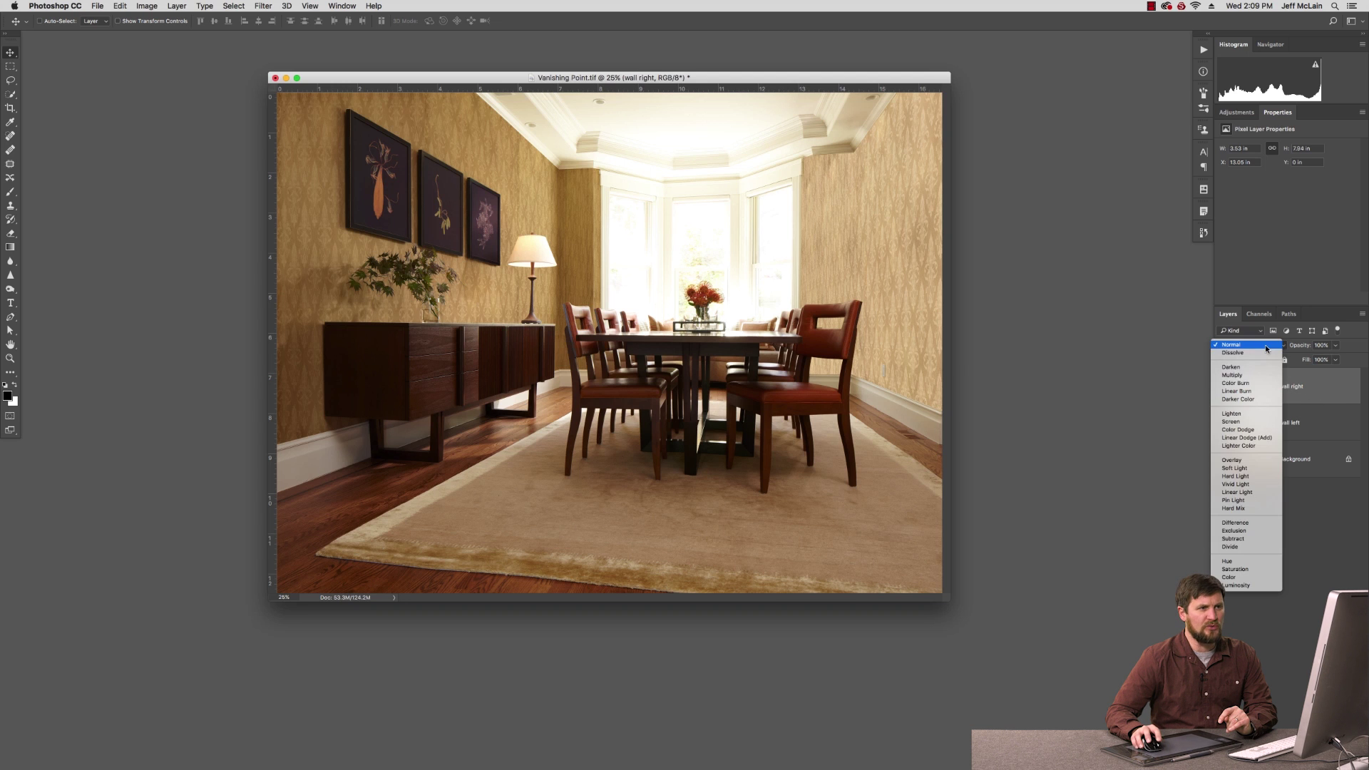
pyautogui.click(1267, 377)
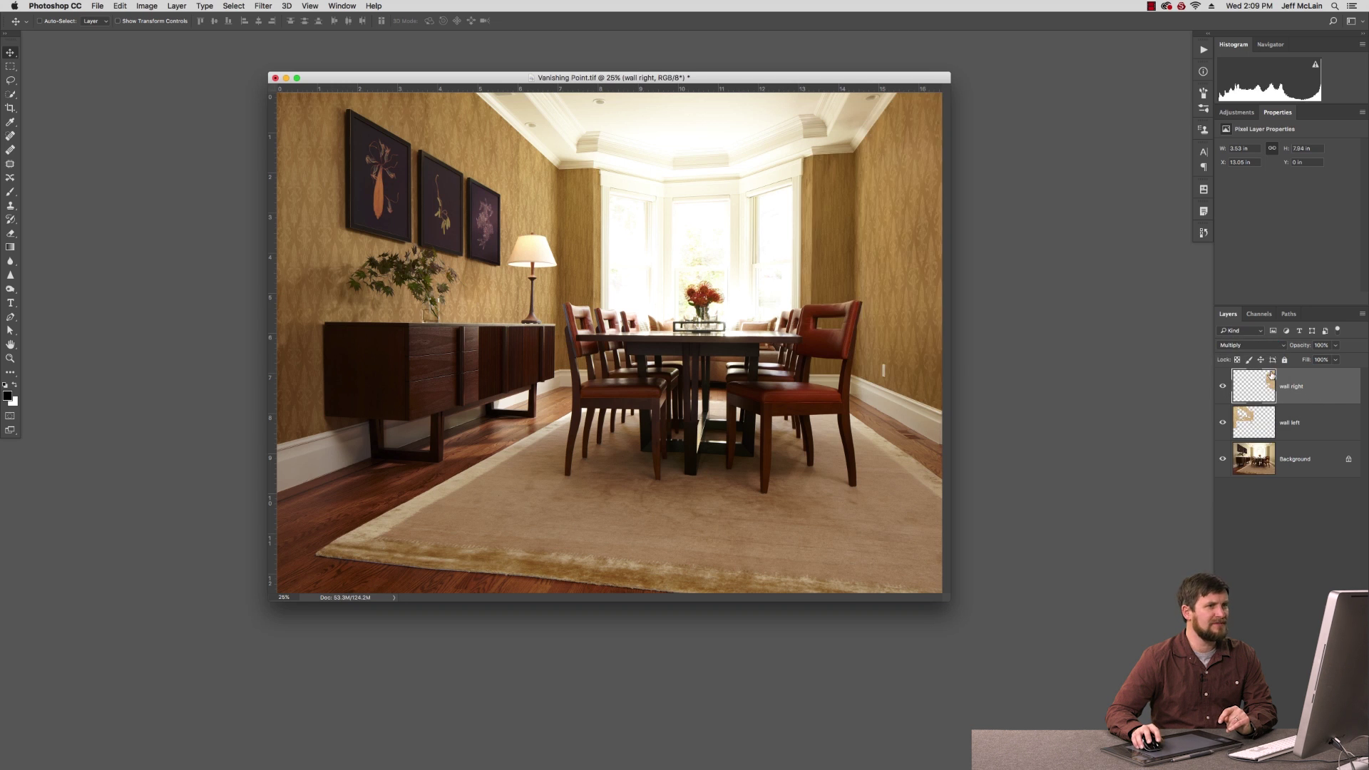
# - Add a Curves 1 adjustment clipped to wall right and bow its curve upward to brighten it
pyautogui.click(1283, 760)
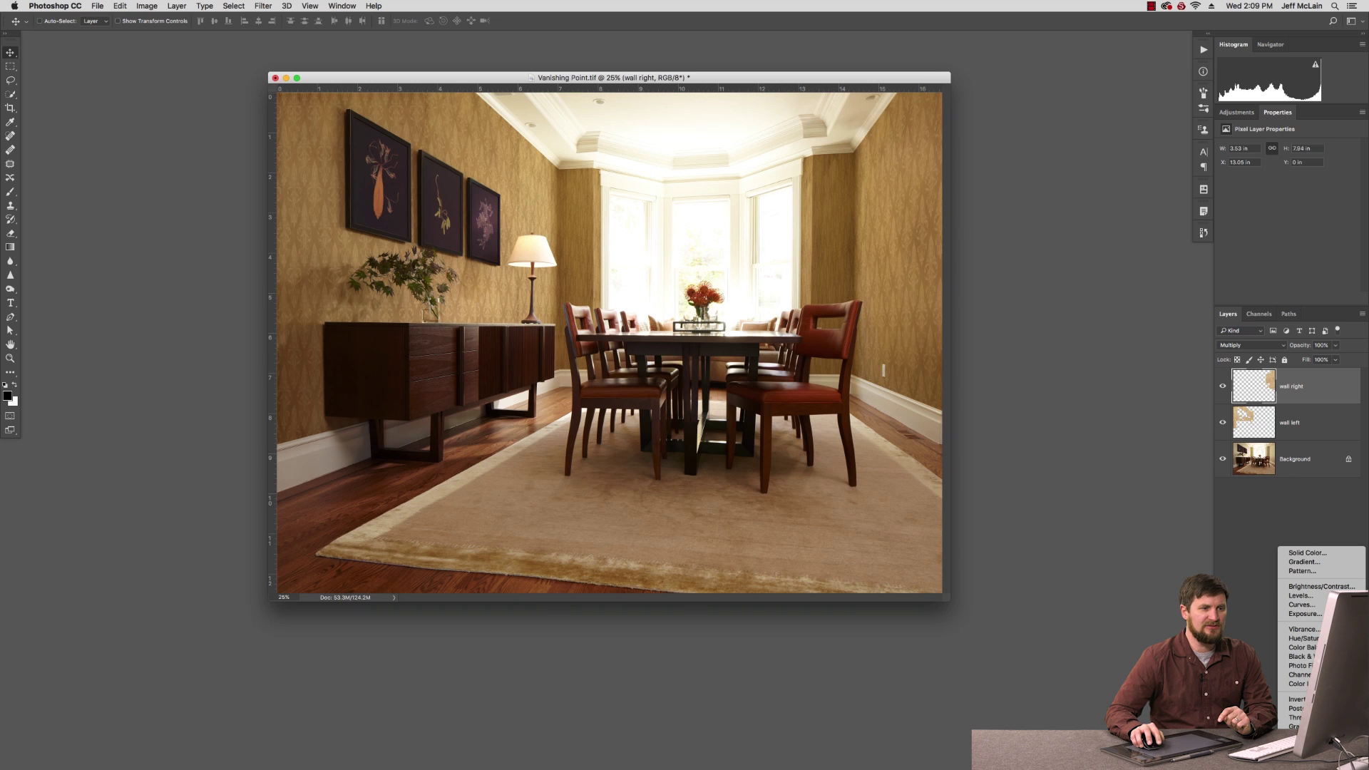
pyautogui.click(1300, 604)
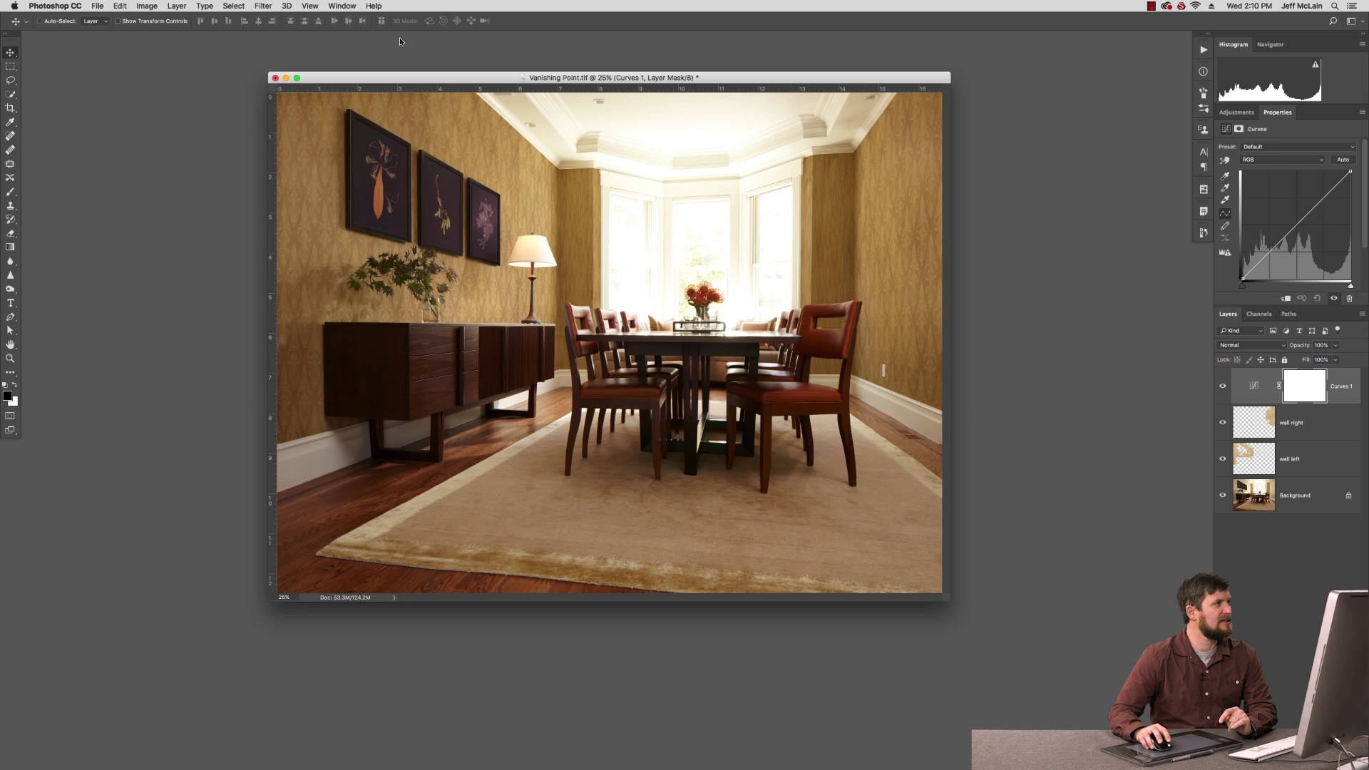
pyautogui.click(176, 6)
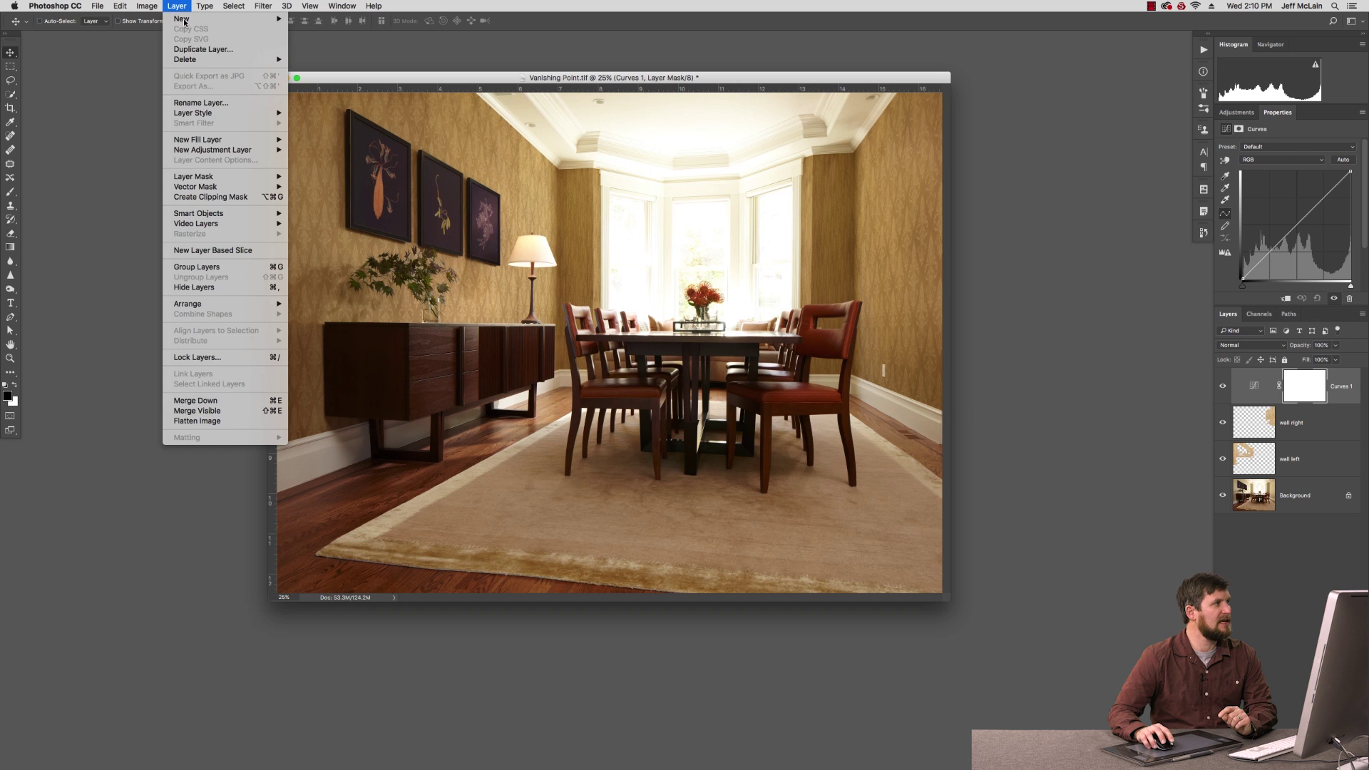
pyautogui.click(226, 197)
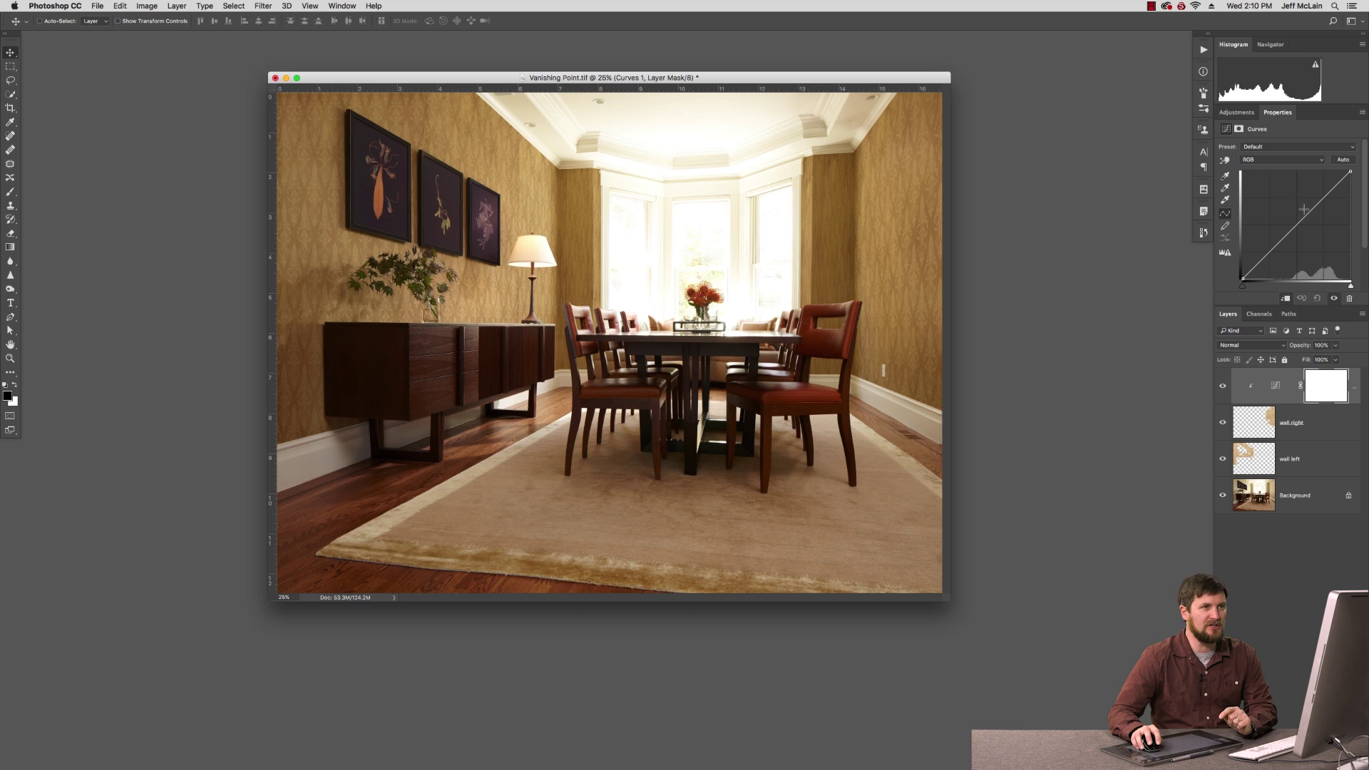
pyautogui.moveTo(1302, 211); pyautogui.dragTo(1289, 196)
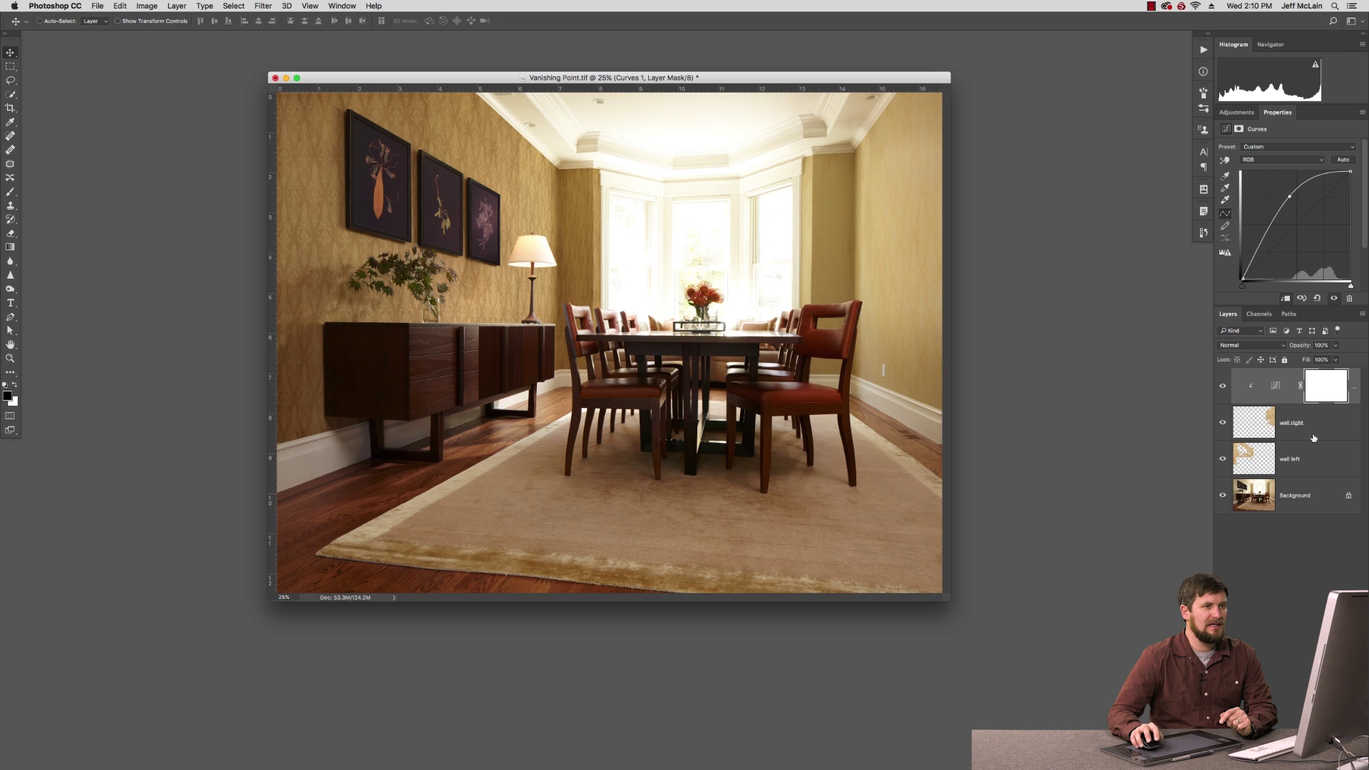
pyautogui.click(1301, 462)
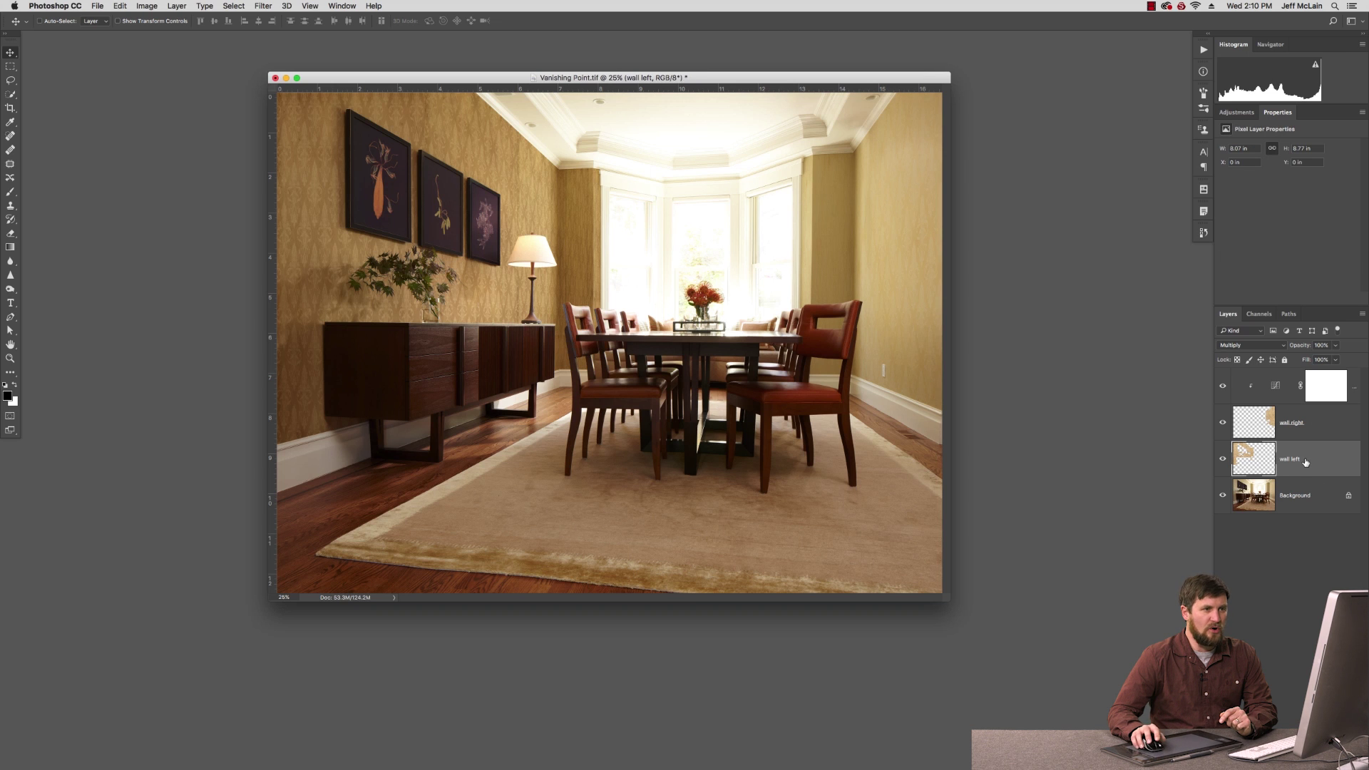
# - Add a Curves 2 adjustment clipped to wall left and raise its curve to lighten that wallpaper
pyautogui.click(1280, 733)
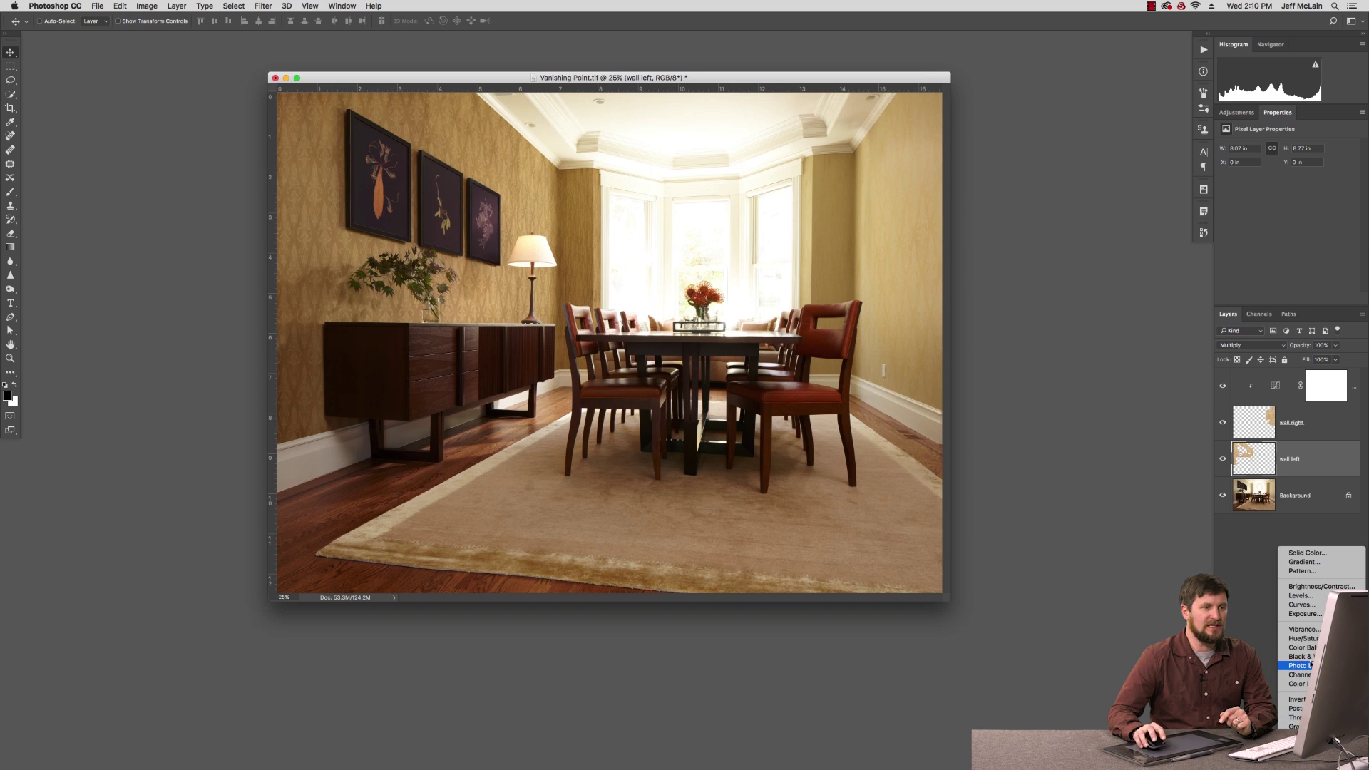
pyautogui.click(1294, 604)
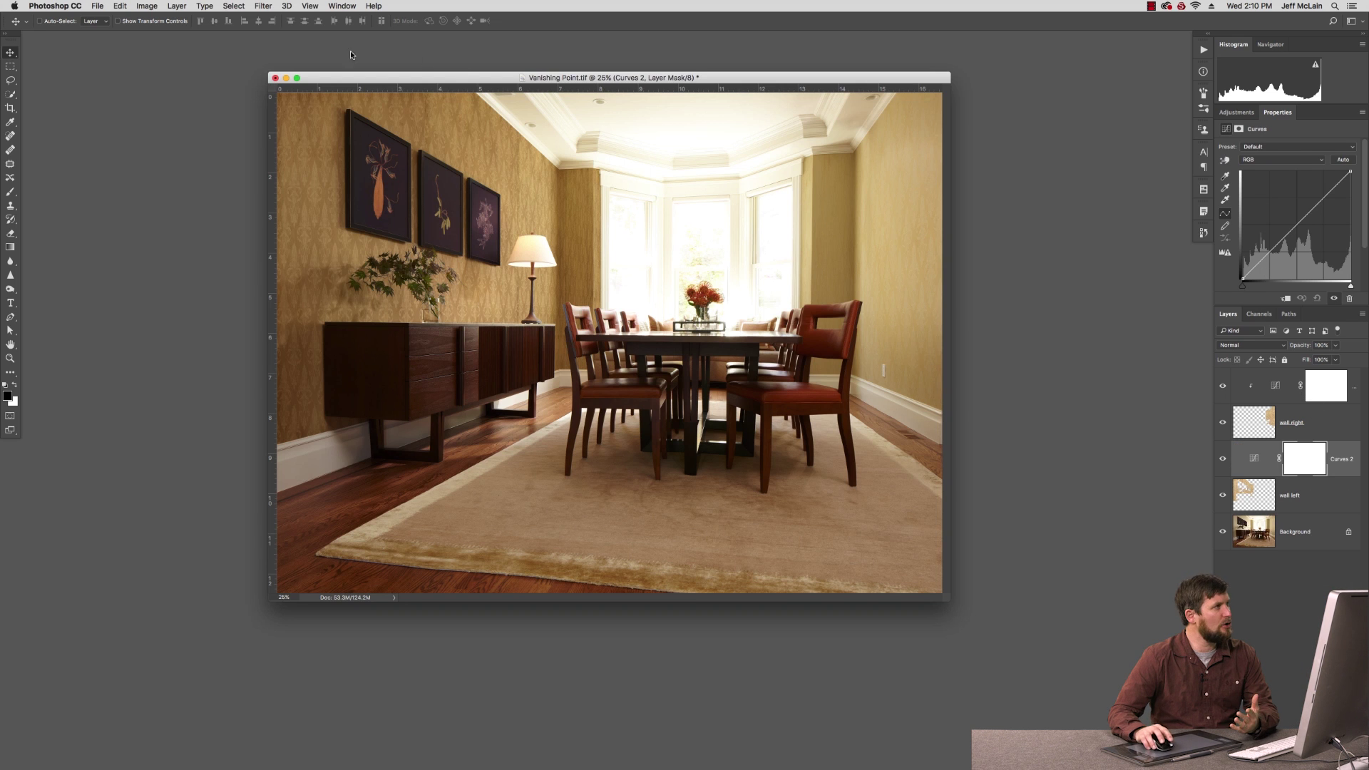
pyautogui.click(176, 5)
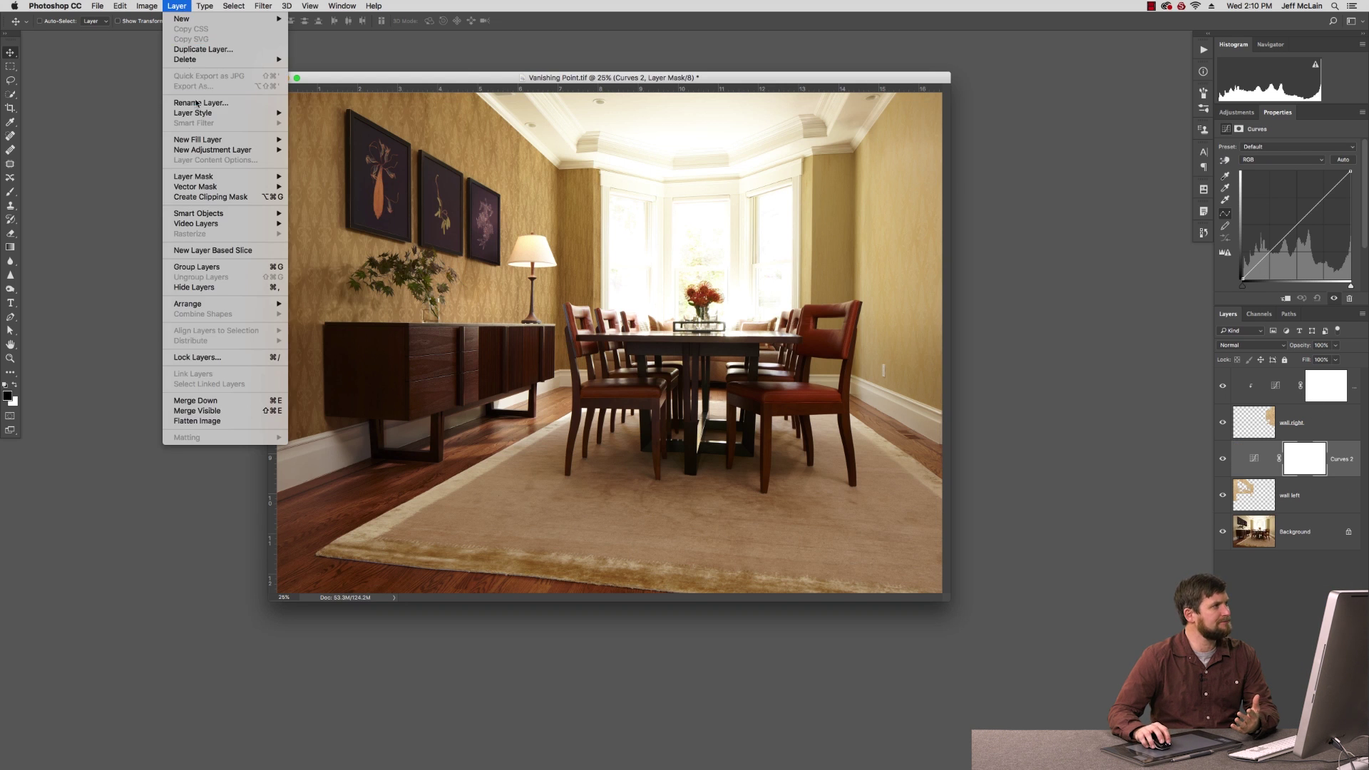
pyautogui.click(224, 197)
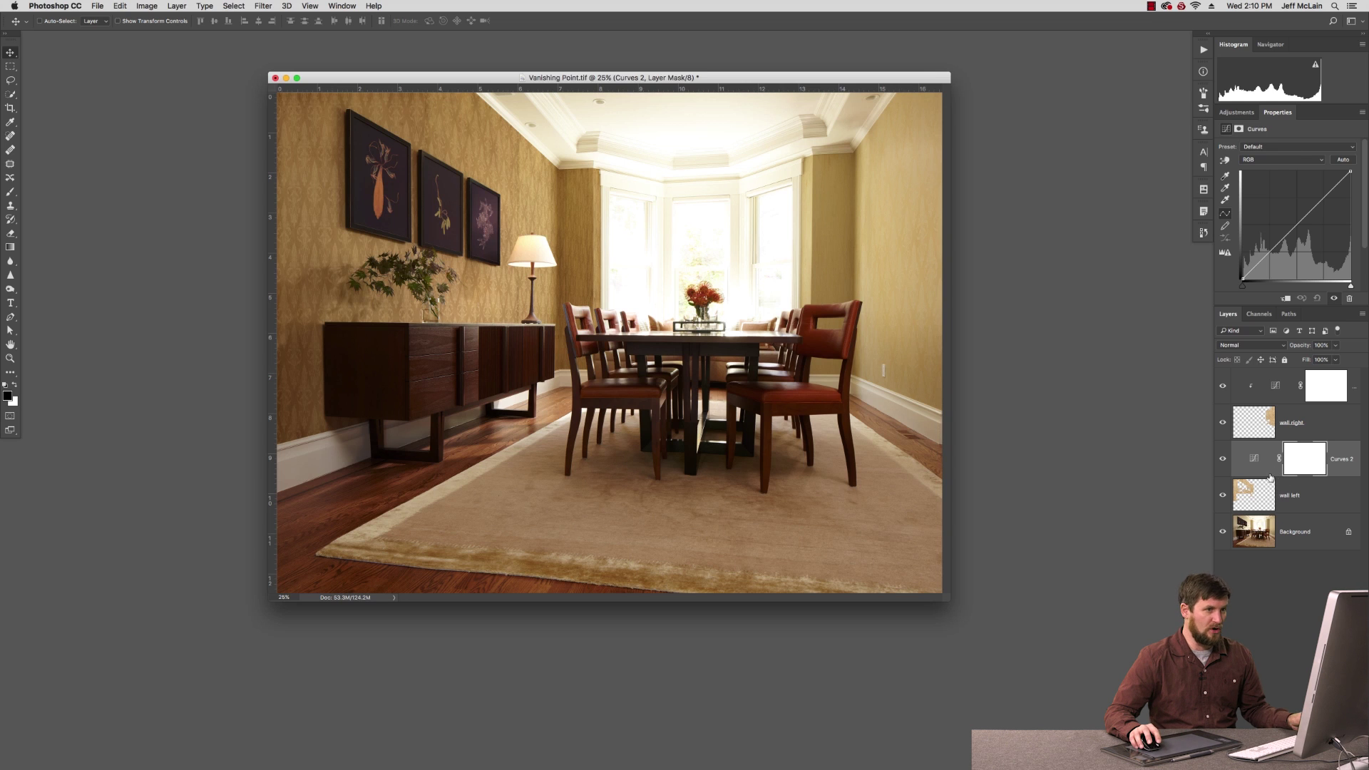
pyautogui.moveTo(1271, 479); pyautogui.dragTo(1271, 472)
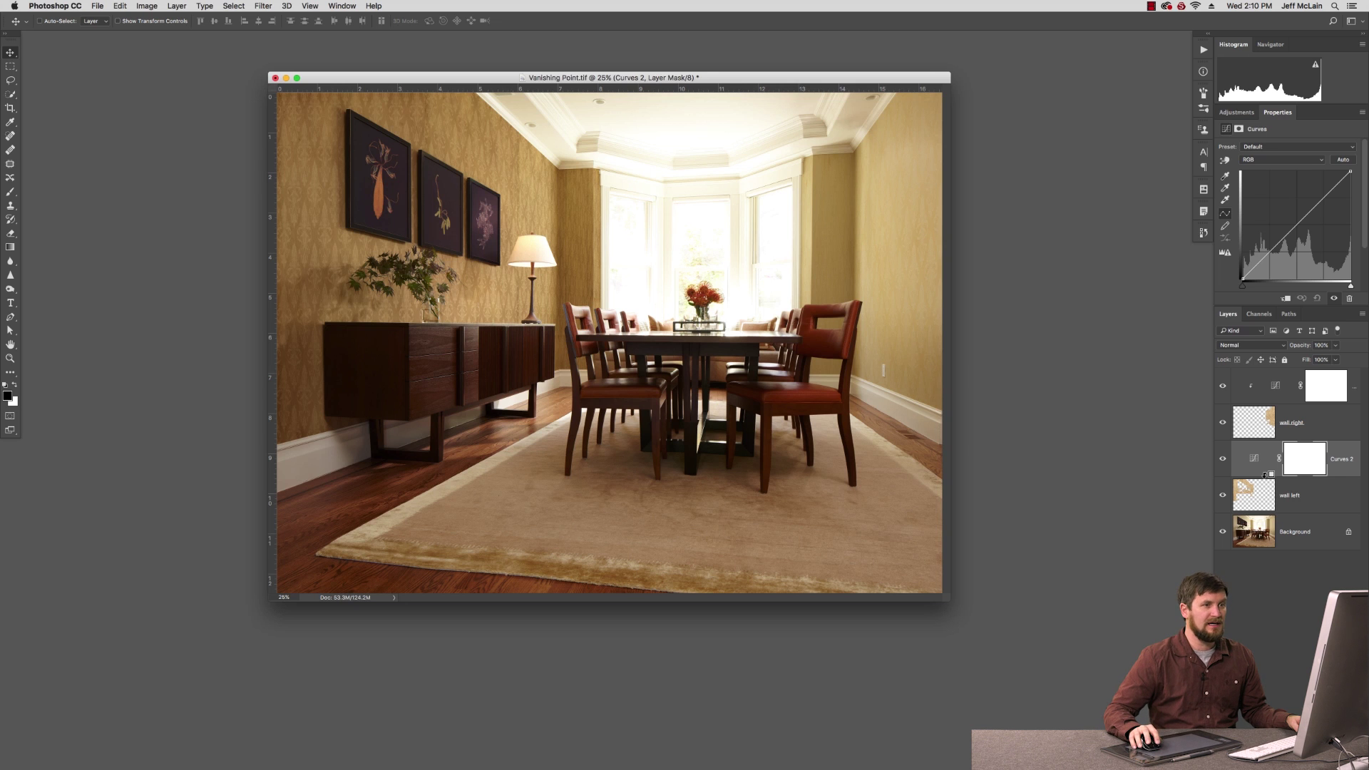
pyautogui.keyDown('alt'); pyautogui.click(1266, 475); pyautogui.keyUp('alt')
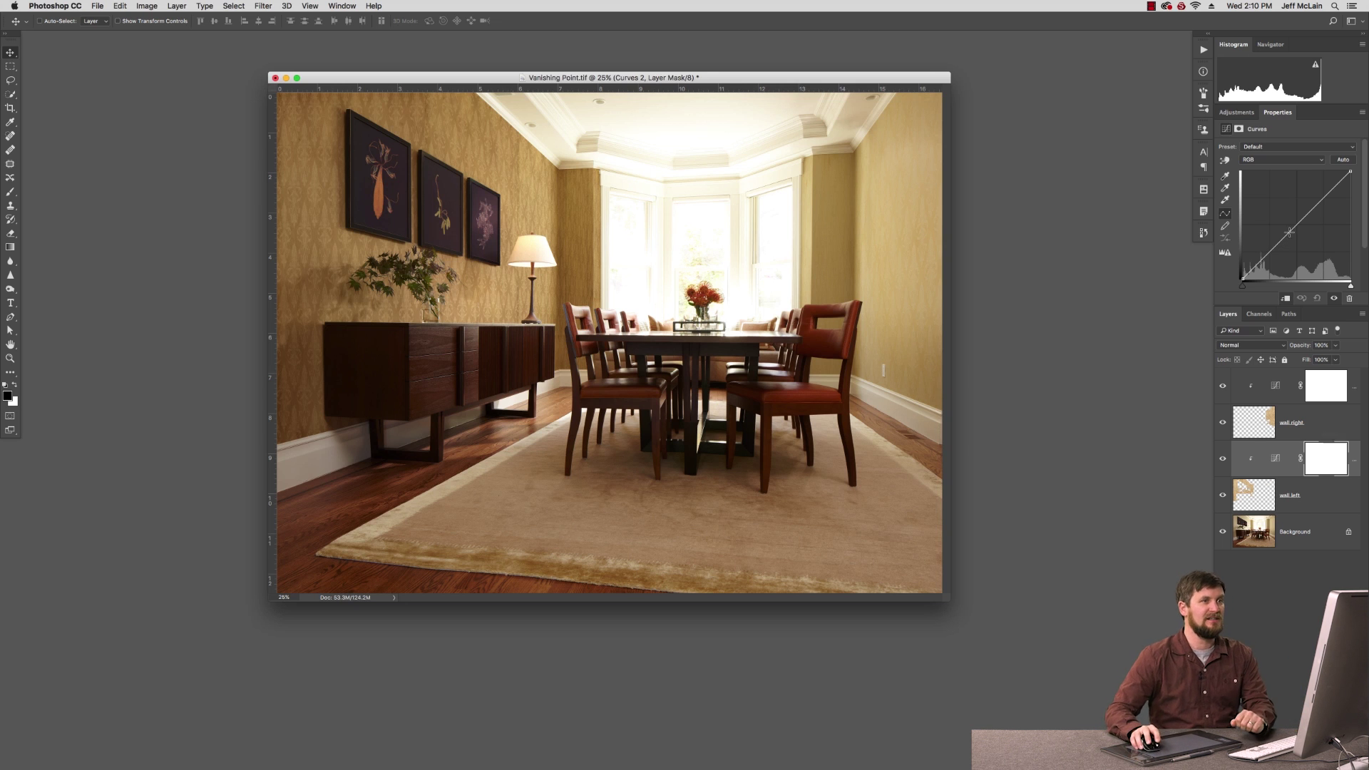
pyautogui.moveTo(1298, 219); pyautogui.dragTo(1288, 205)
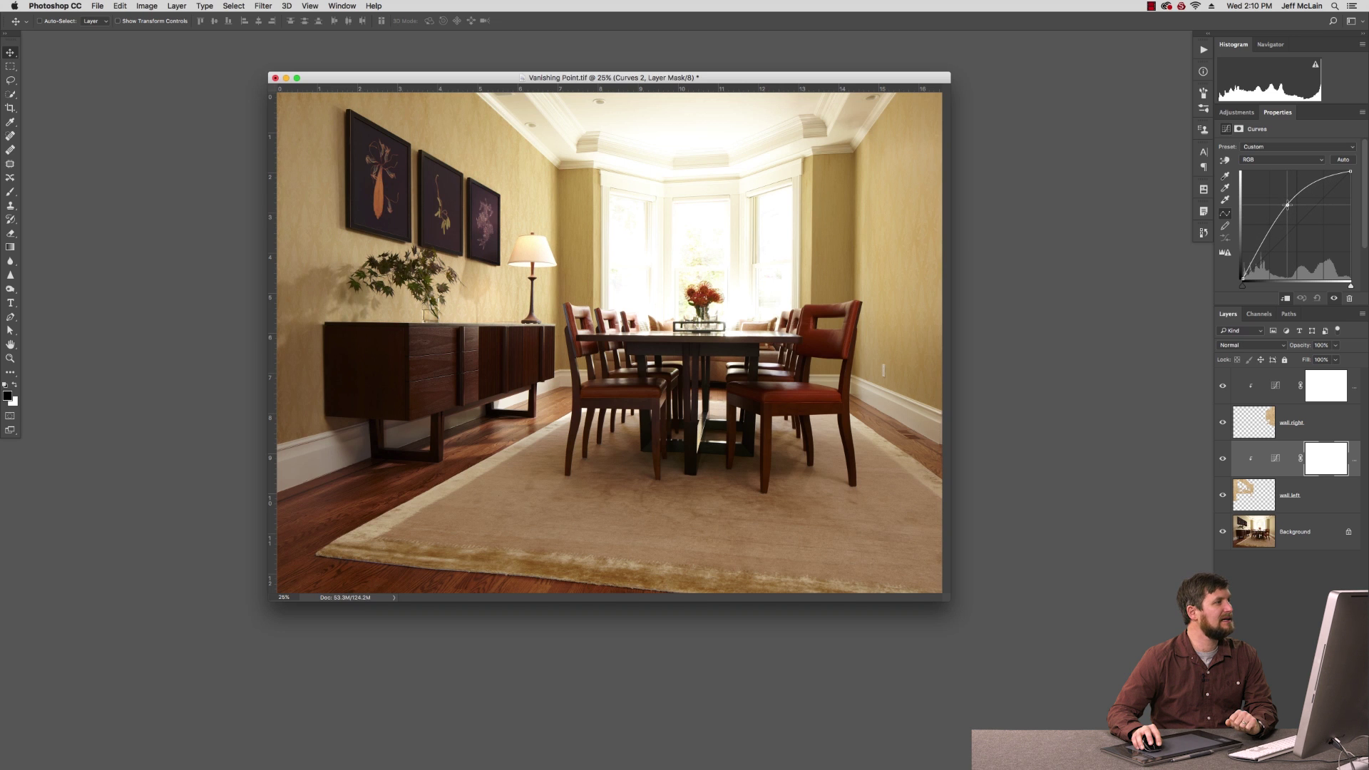
pyautogui.moveTo(1288, 204); pyautogui.dragTo(1285, 204)
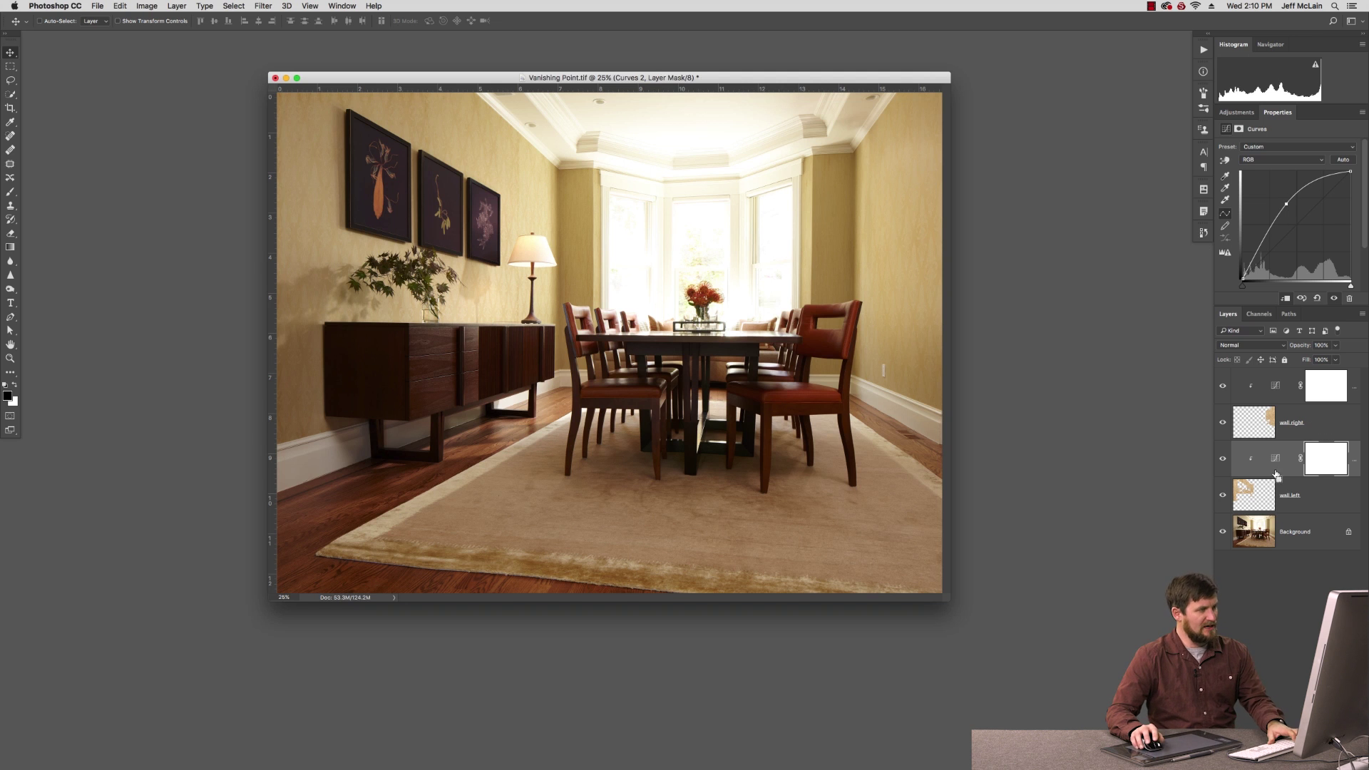
pyautogui.press('super+1')
pyautogui.hscroll(-5, 499, 353)
pyautogui.scroll(-2, 499, 353)
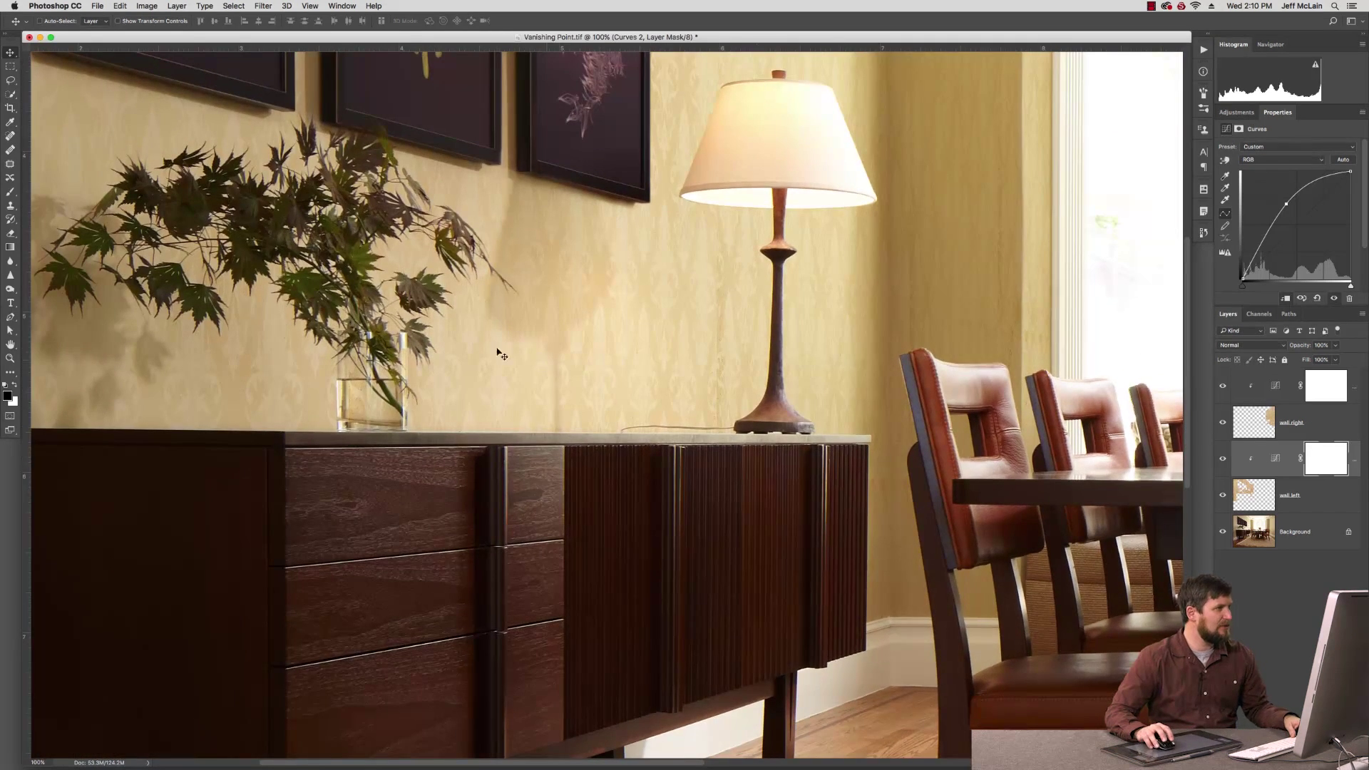
pyautogui.hscroll(-5, 499, 353)
pyautogui.scroll(2, 499, 353)
pyautogui.scroll(5, 598, 514)
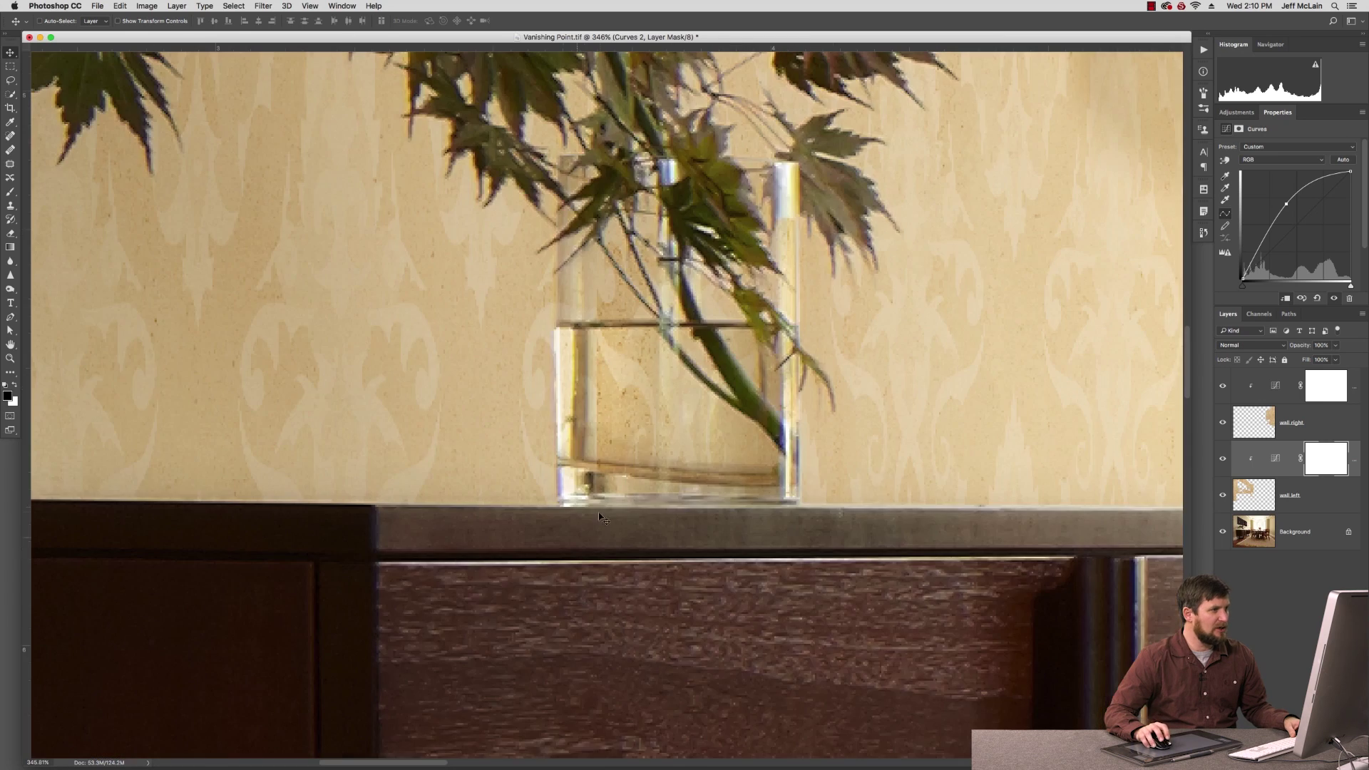
pyautogui.scroll(2, 615, 448)
pyautogui.hscroll(-1, 615, 448)
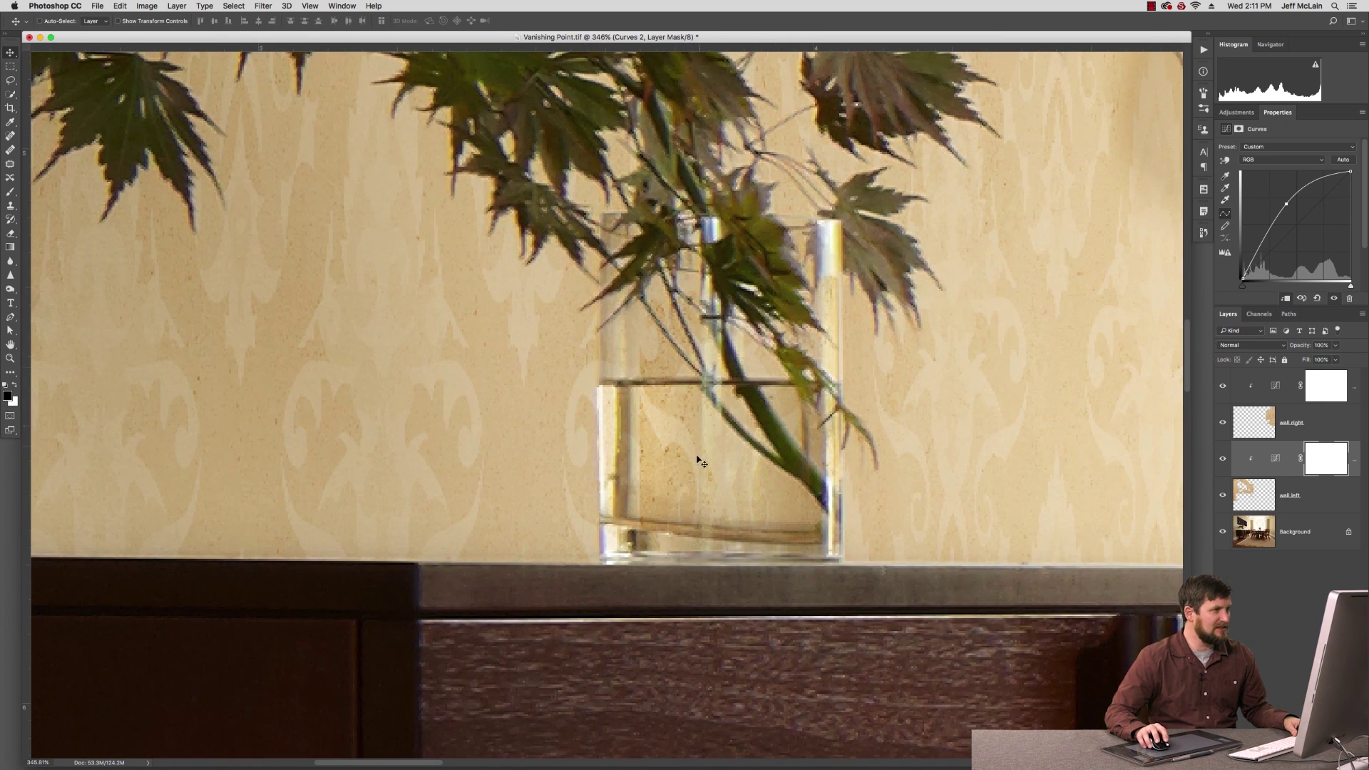
pyautogui.hscroll(-10, 559, 333)
pyautogui.scroll(3, 558, 333)
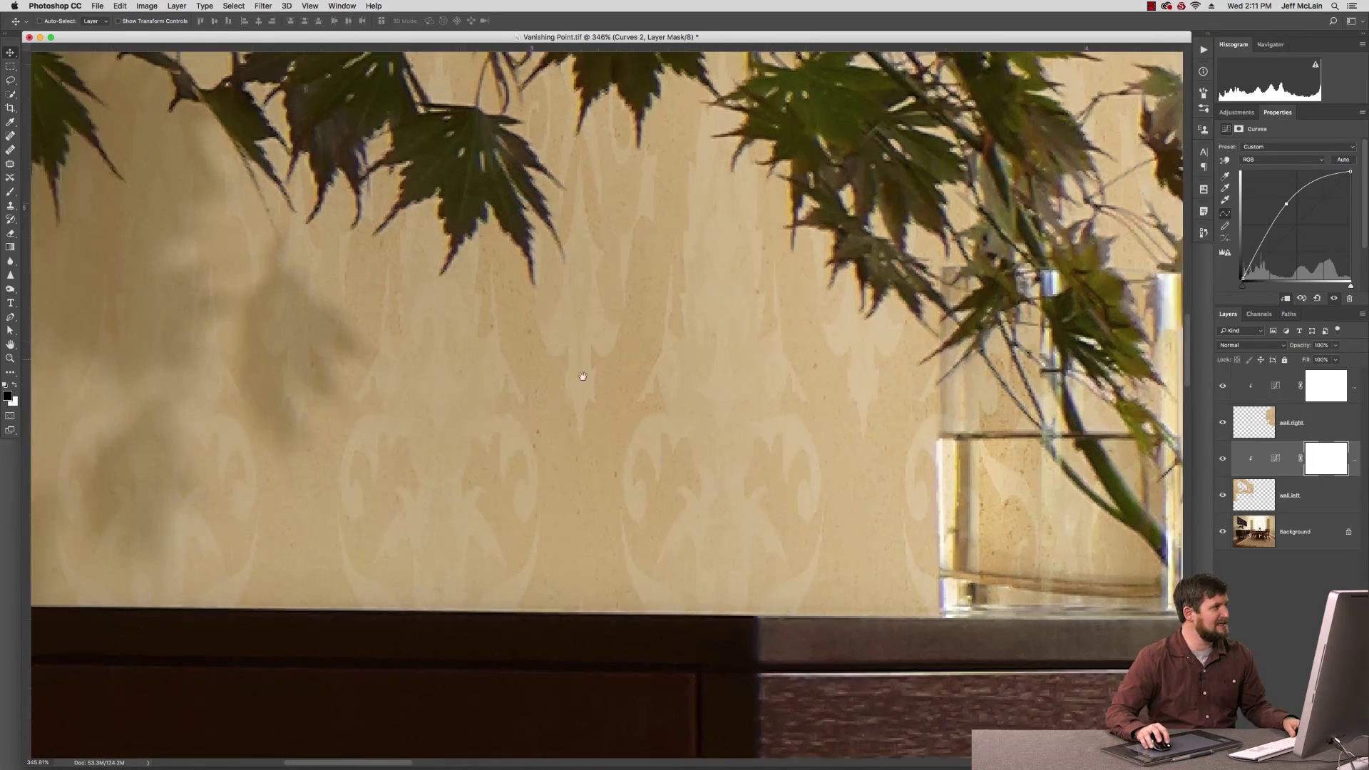
pyautogui.scroll(-2, 568, 464)
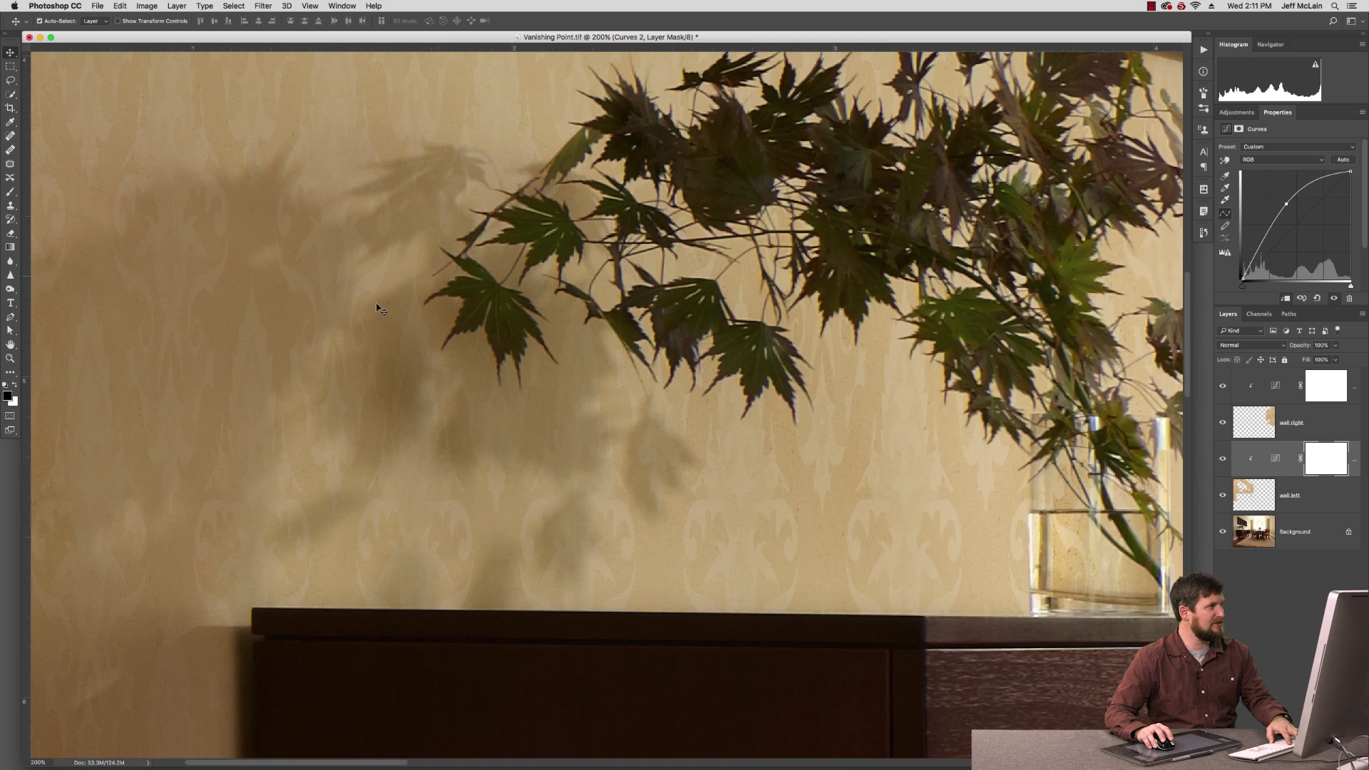
pyautogui.scroll(-2, 589, 328)
pyautogui.scroll(3, 446, 284)
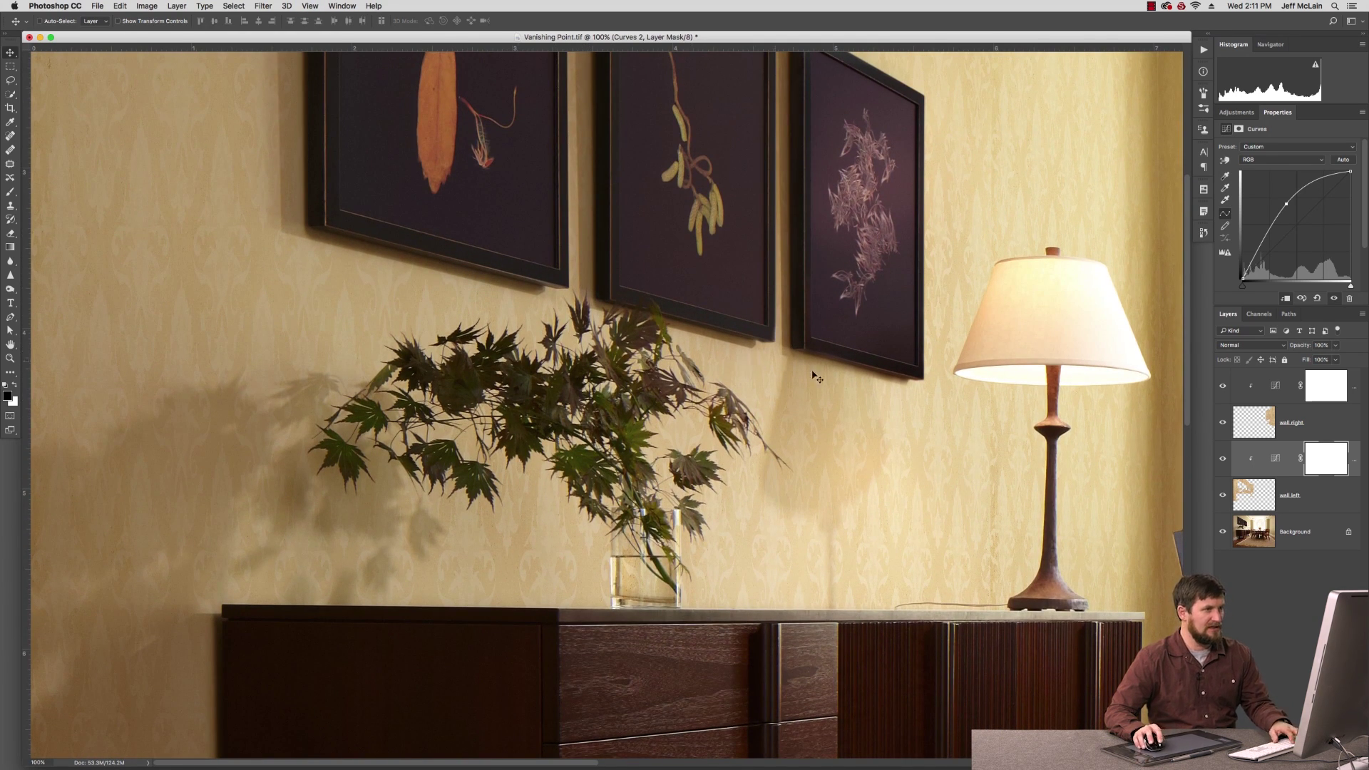
pyautogui.press('super+0')
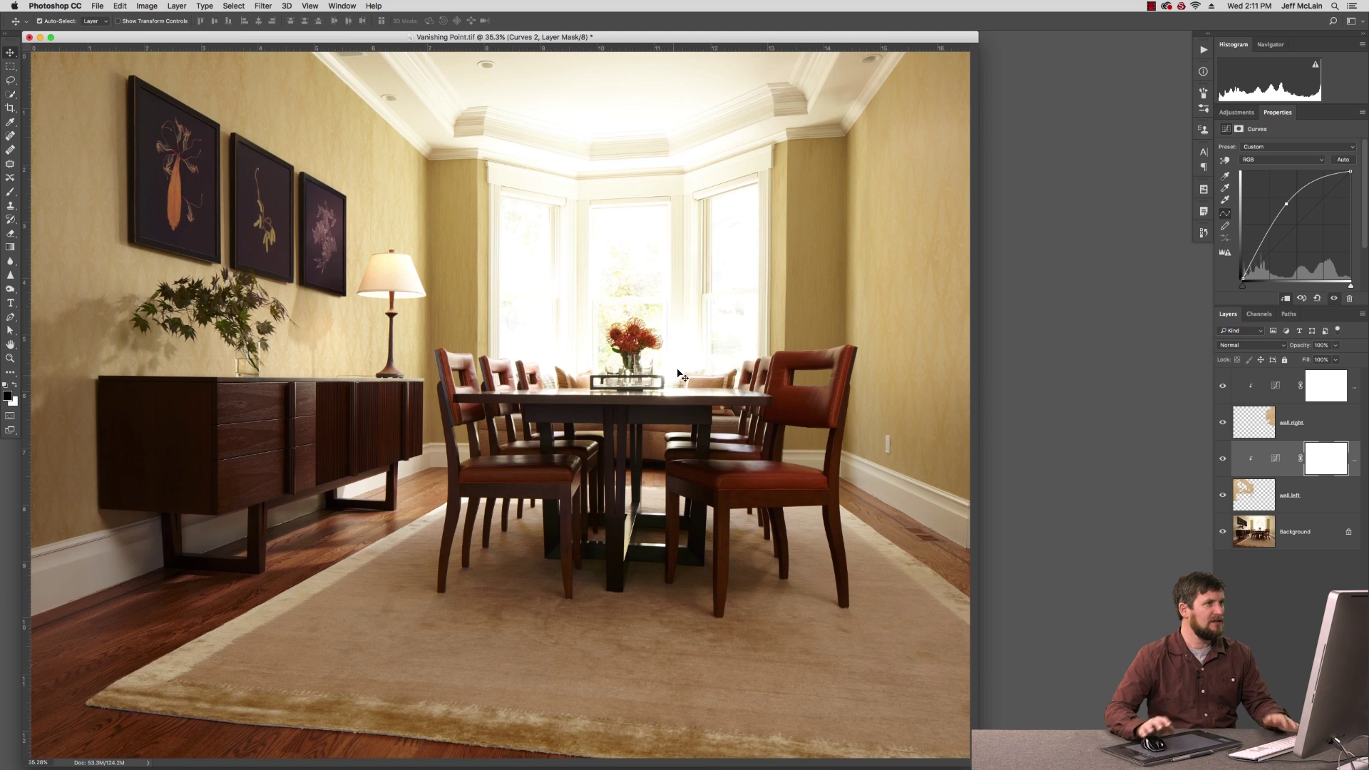